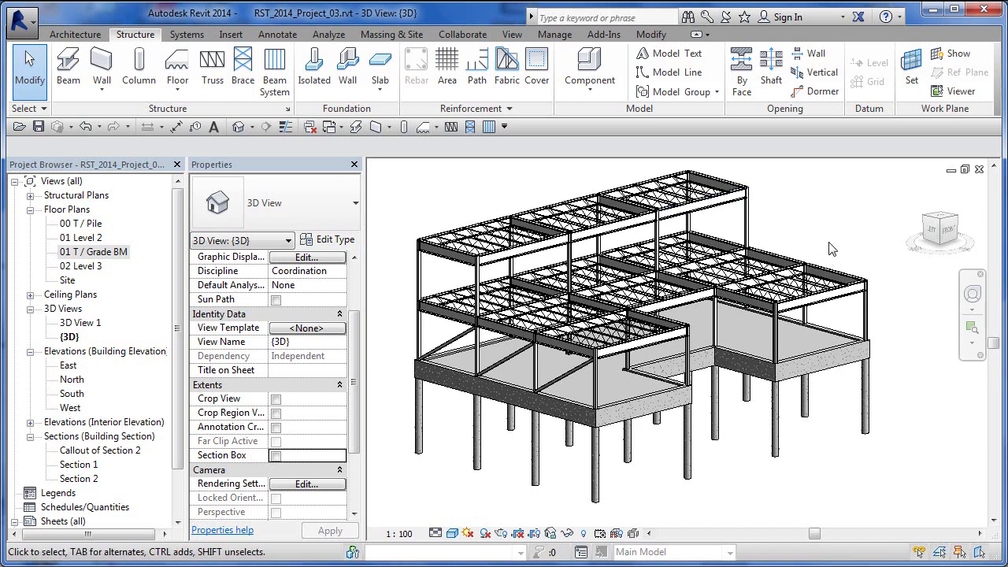
# - In the structural settings for the analytical model, enable differentiating the ends of linear analytical models
pyautogui.moveTo(831, 249); pyautogui.dragTo(838, 252, button='middle')
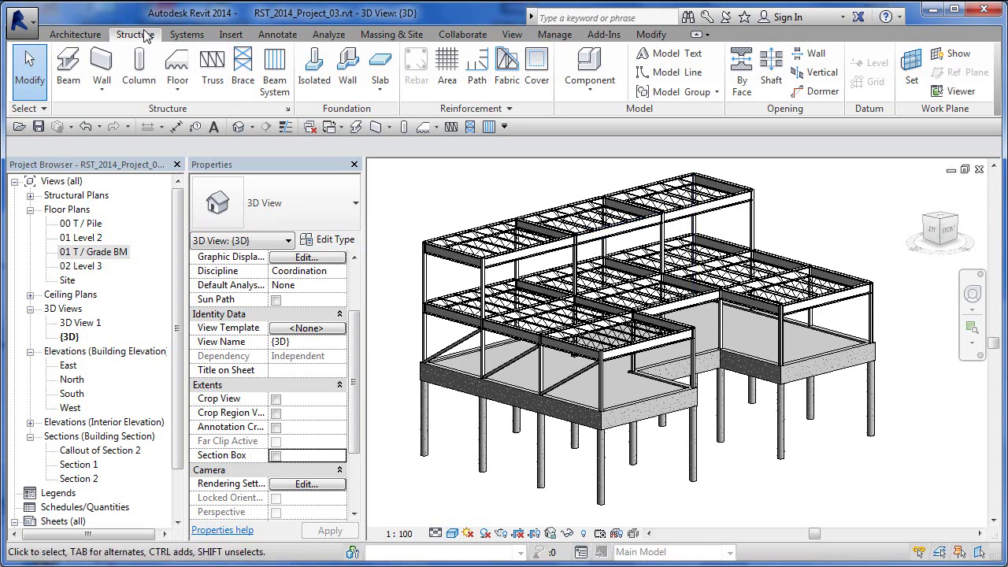
pyautogui.click(288, 109)
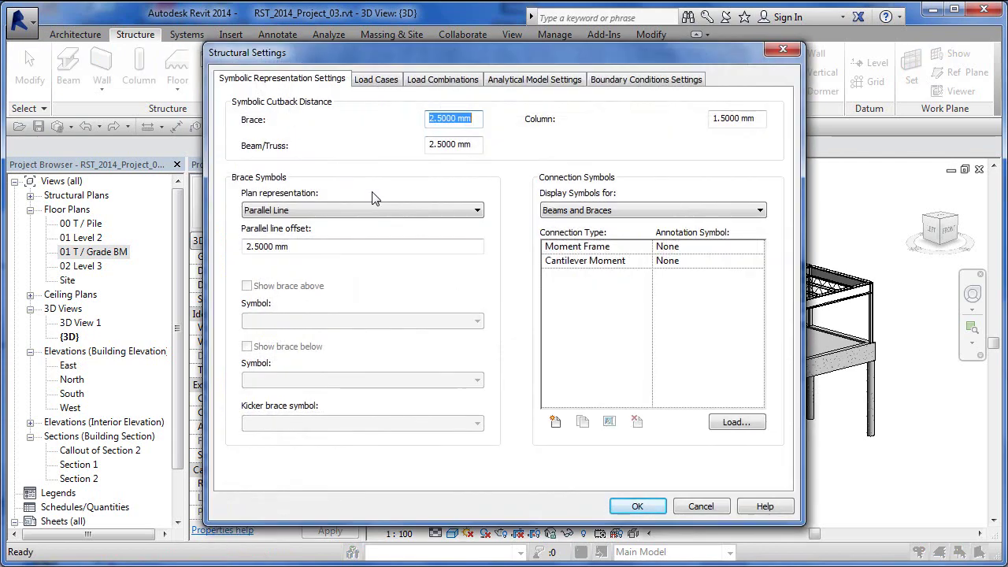
pyautogui.click(530, 85)
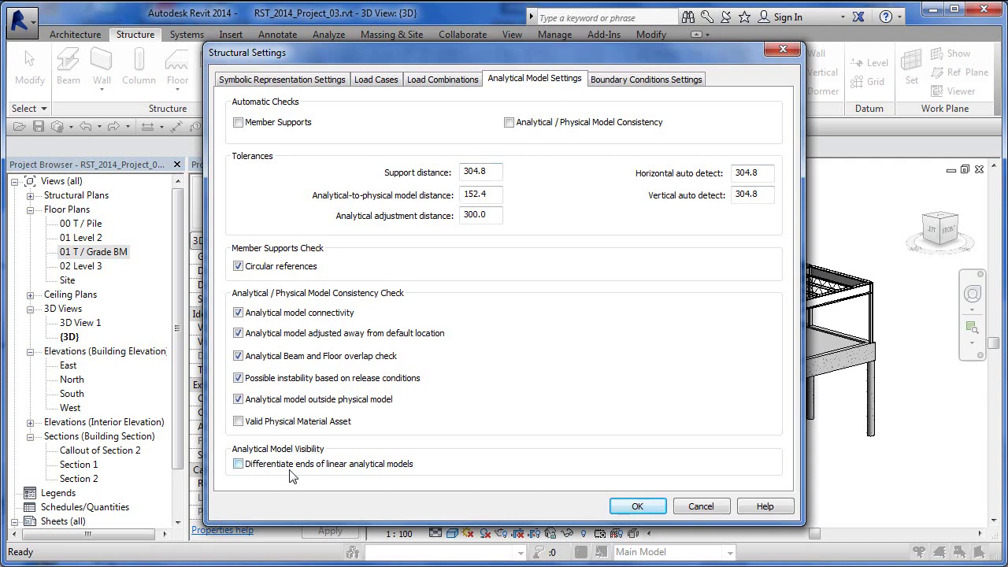
pyautogui.click(238, 465)
pyautogui.click(637, 506)
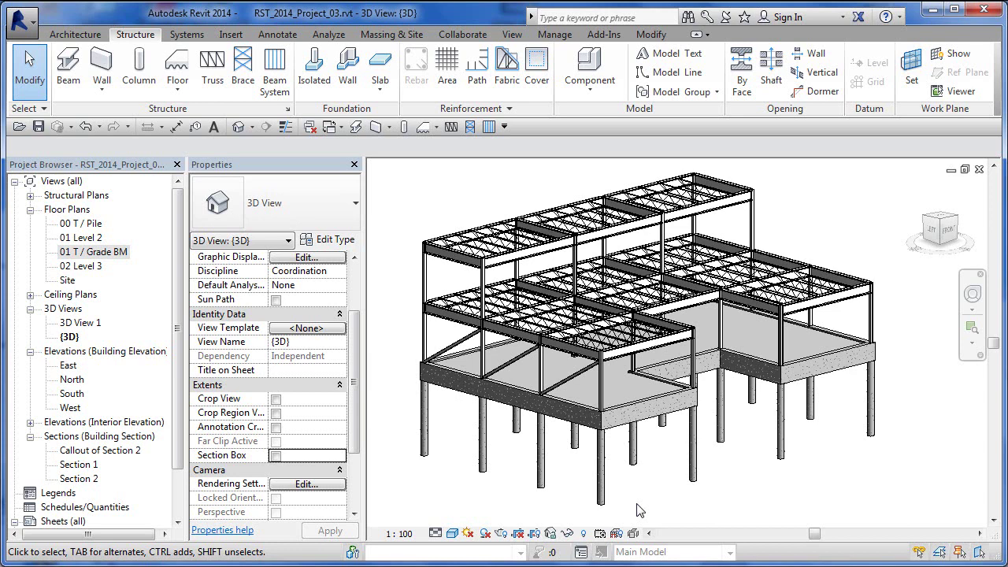
# - In the Object Styles for analytical model objects, set the Start Segment line color of Analytical Beams to Red
pyautogui.click(563, 39)
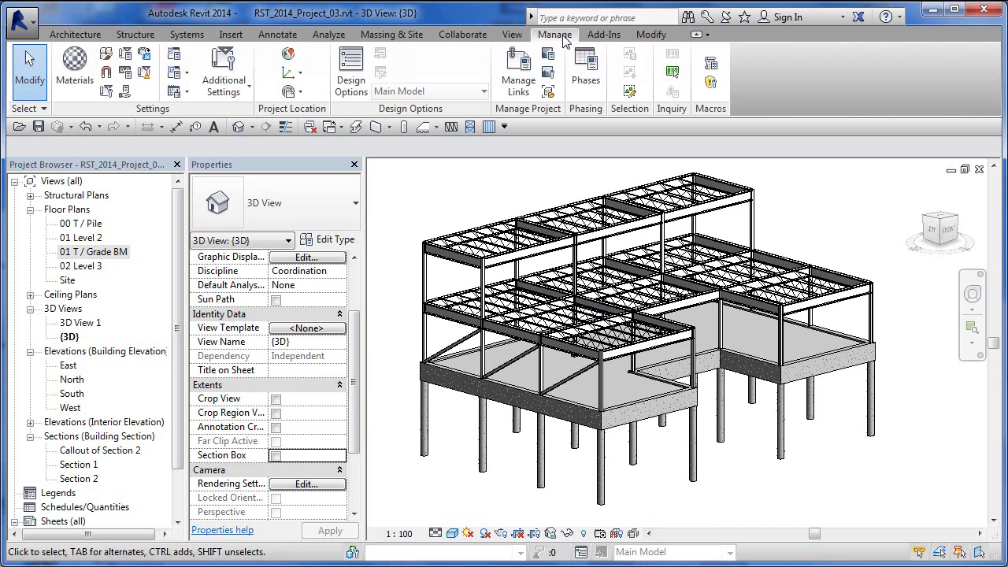
pyautogui.click(106, 56)
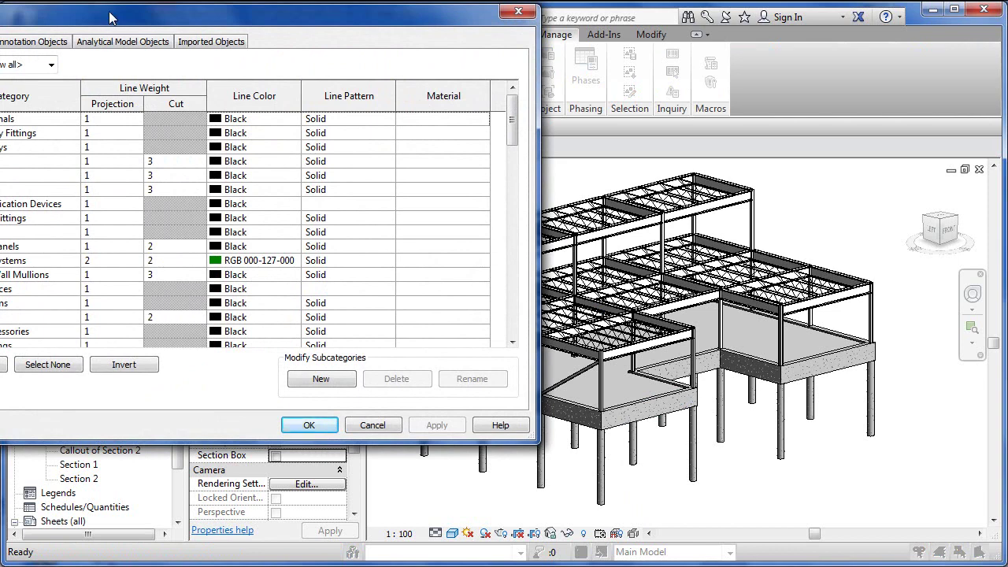
pyautogui.moveTo(269, 24); pyautogui.dragTo(556, 43)
pyautogui.click(435, 63)
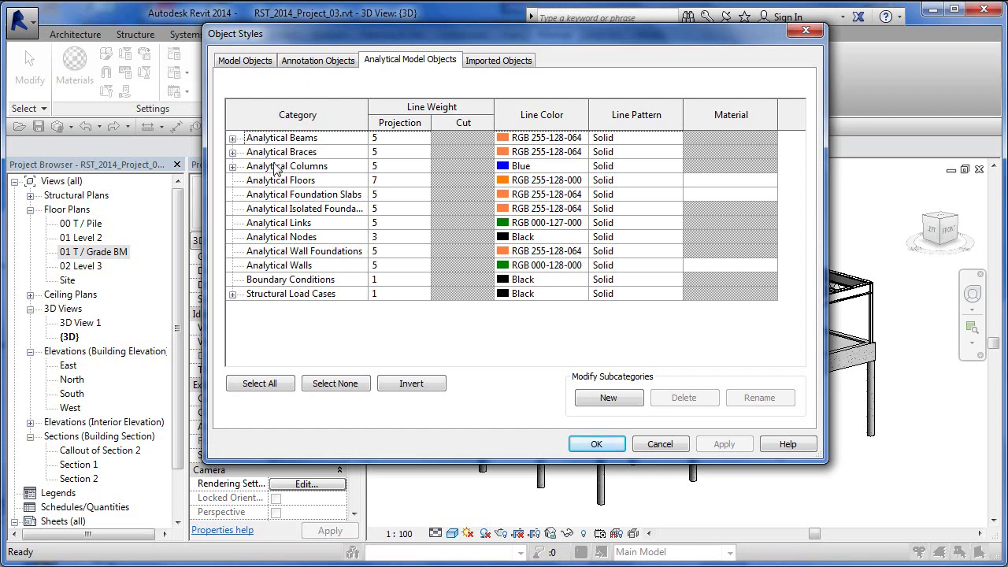
pyautogui.click(232, 138)
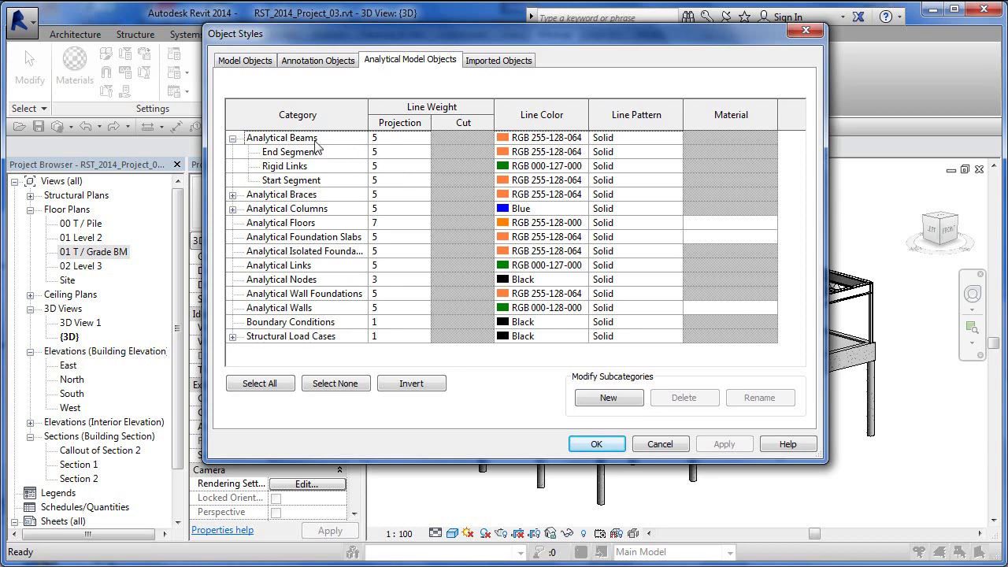
pyautogui.click(504, 184)
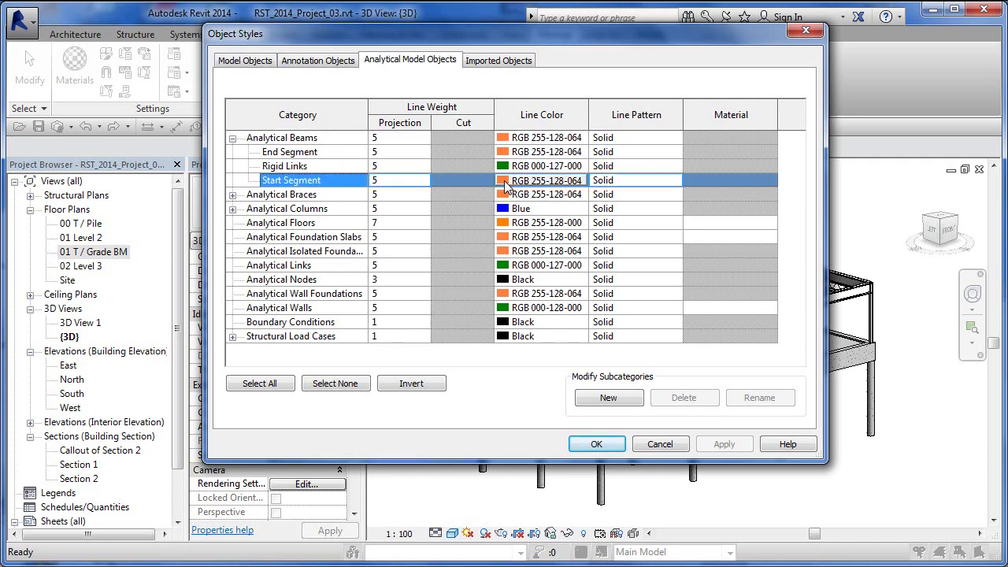
pyautogui.click(504, 184)
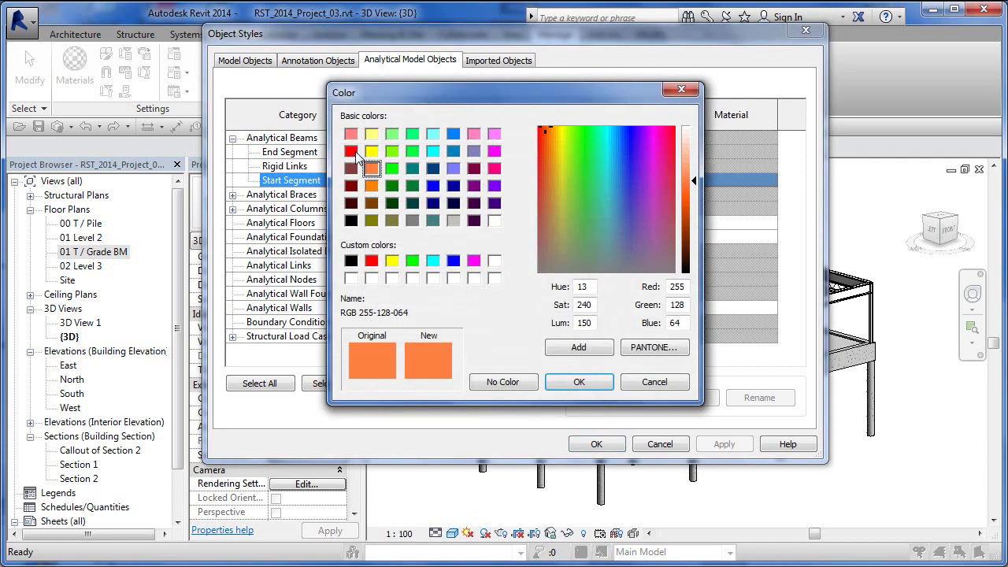
pyautogui.click(351, 151)
pyautogui.click(579, 382)
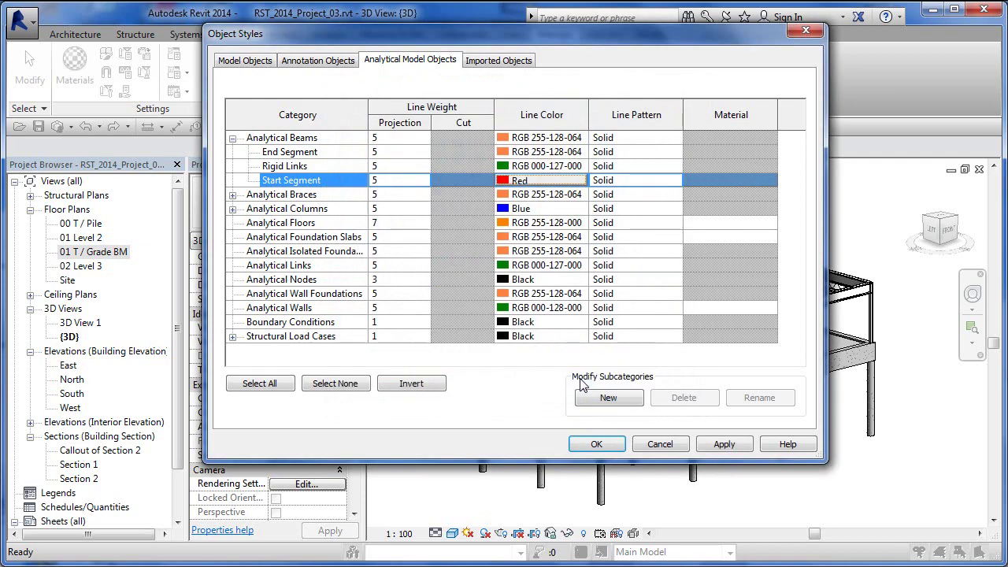
# - Set the End Segment line color of Analytical Beams to green, RGB 000-128-000
pyautogui.click(504, 153)
pyautogui.click(504, 154)
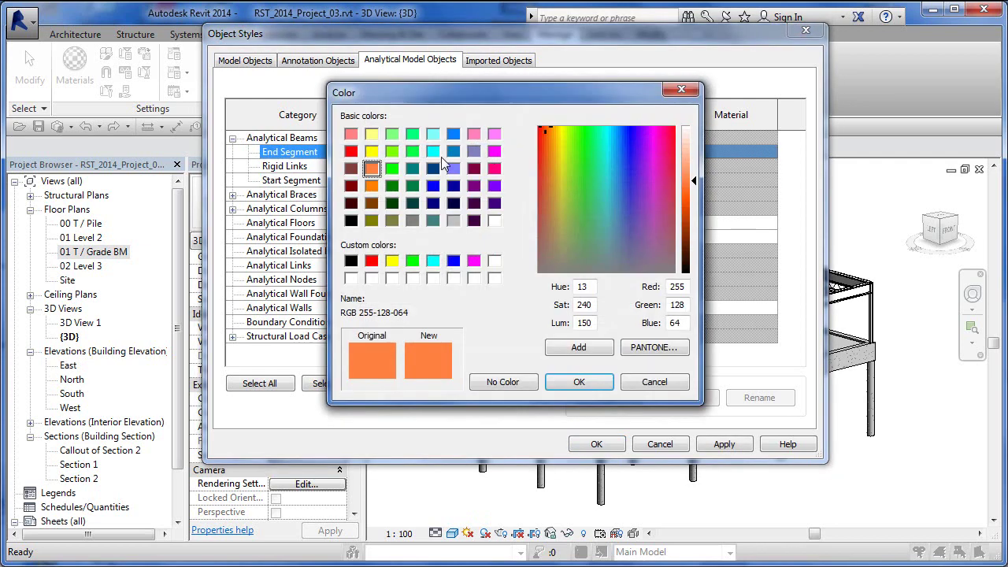
pyautogui.click(392, 186)
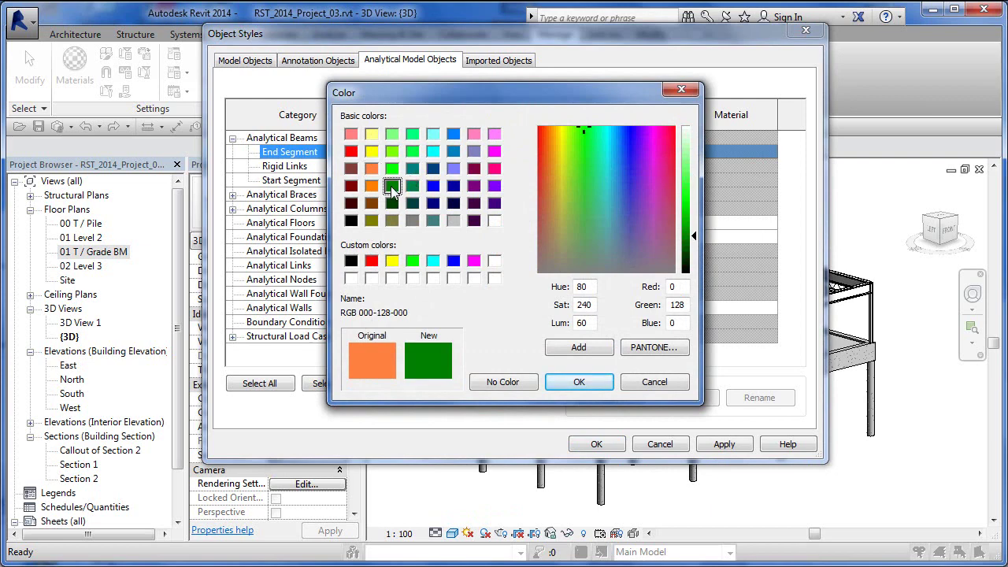
pyautogui.click(587, 382)
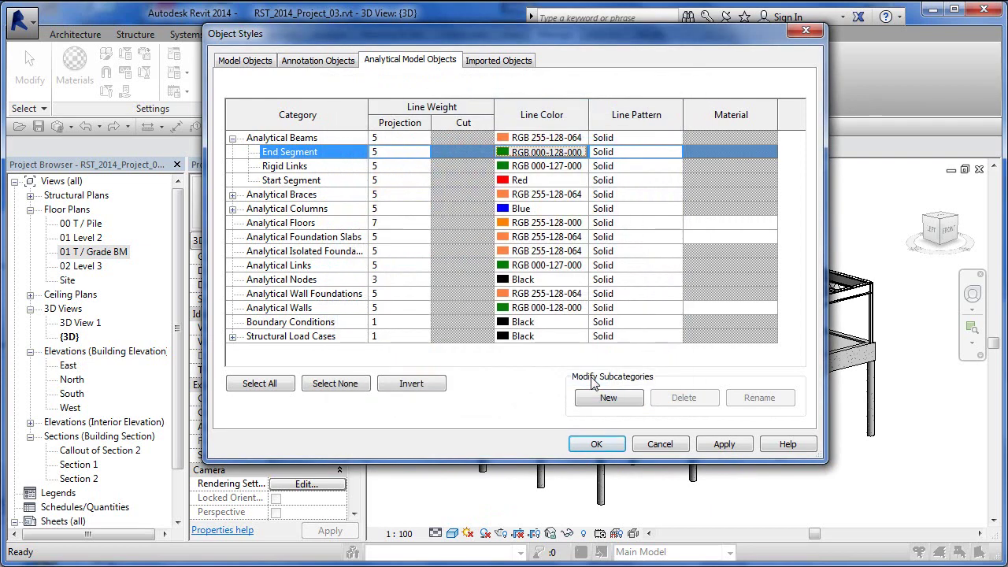
# - For Analytical Braces, set the Start Segment line color to Red and the End Segment to green, RGB 000-128-000
pyautogui.click(232, 195)
pyautogui.click(504, 222)
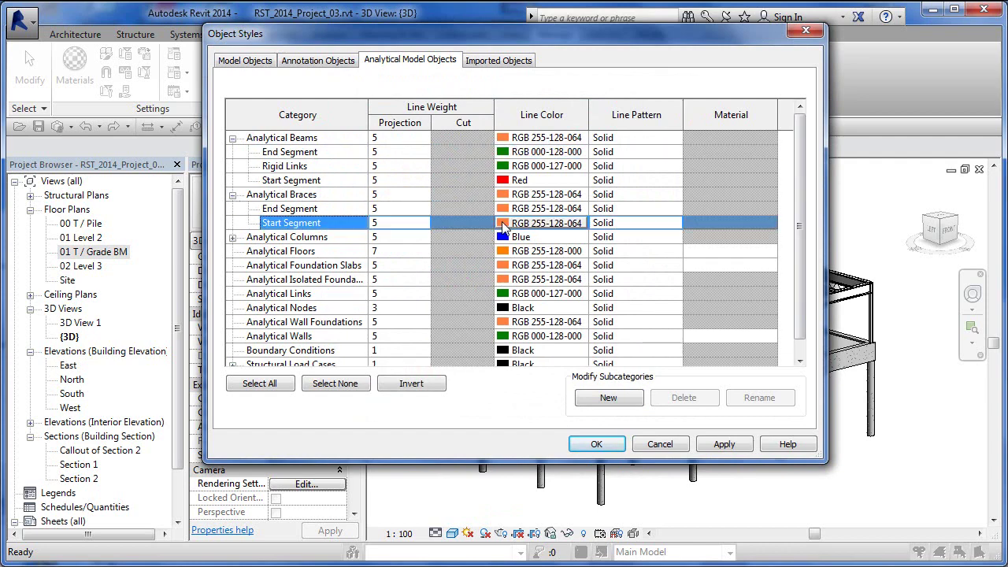
pyautogui.click(351, 151)
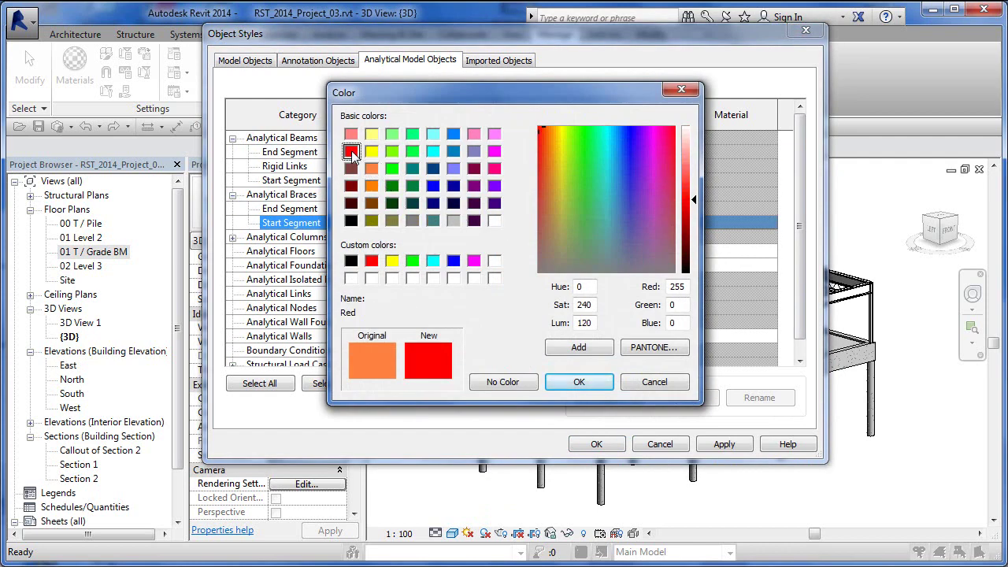
pyautogui.click(579, 382)
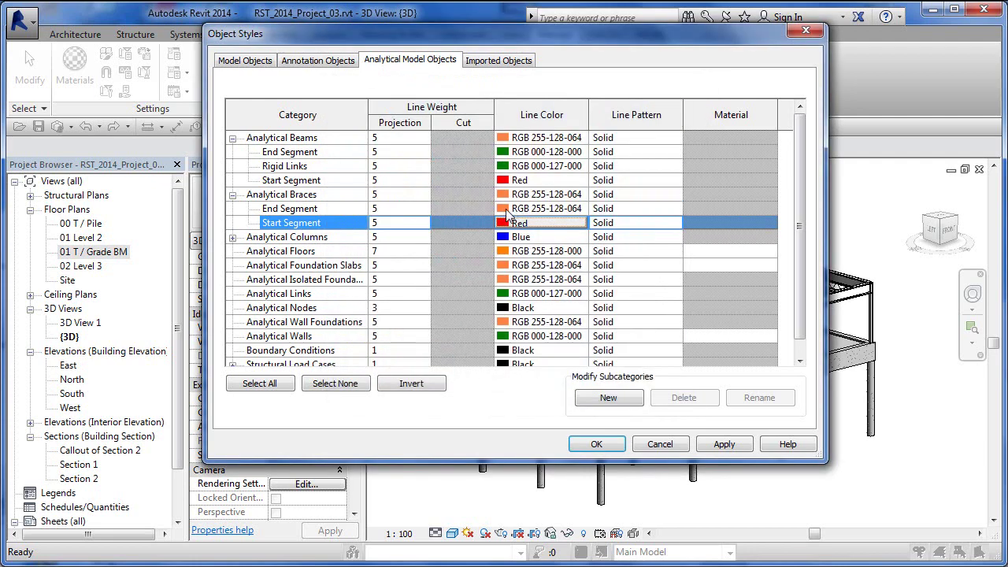
pyautogui.click(507, 210)
pyautogui.click(506, 211)
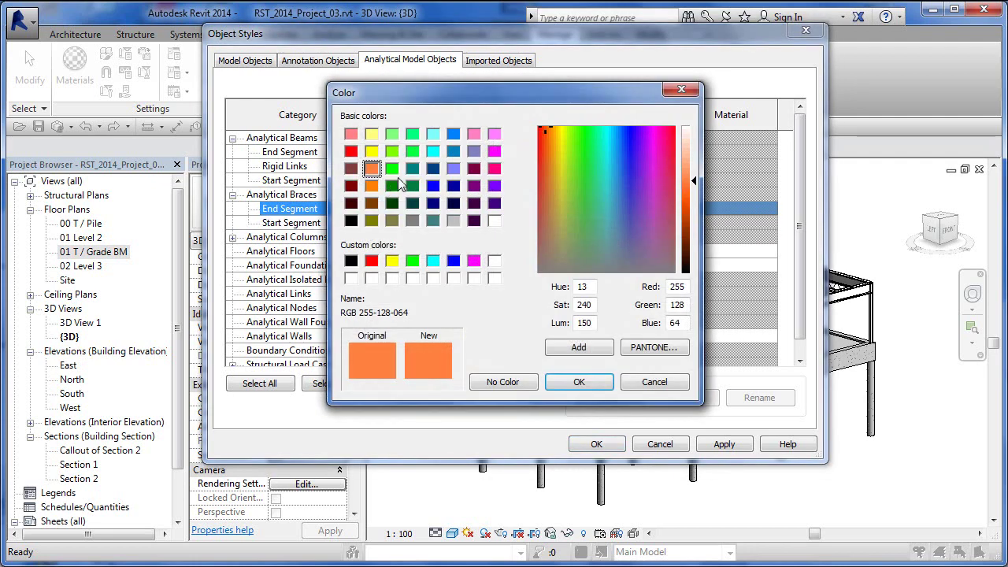
pyautogui.click(392, 186)
pyautogui.click(579, 382)
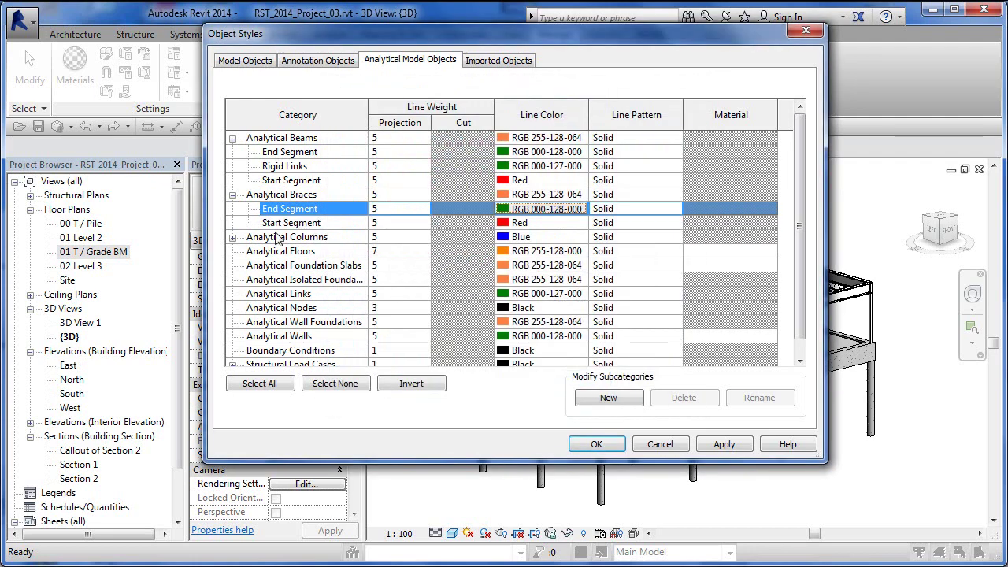
# - For Analytical Columns, set the Top Segment line color to Red and the Base Segment to green RGB 000-128-000, and accept the object styles
pyautogui.click(232, 237)
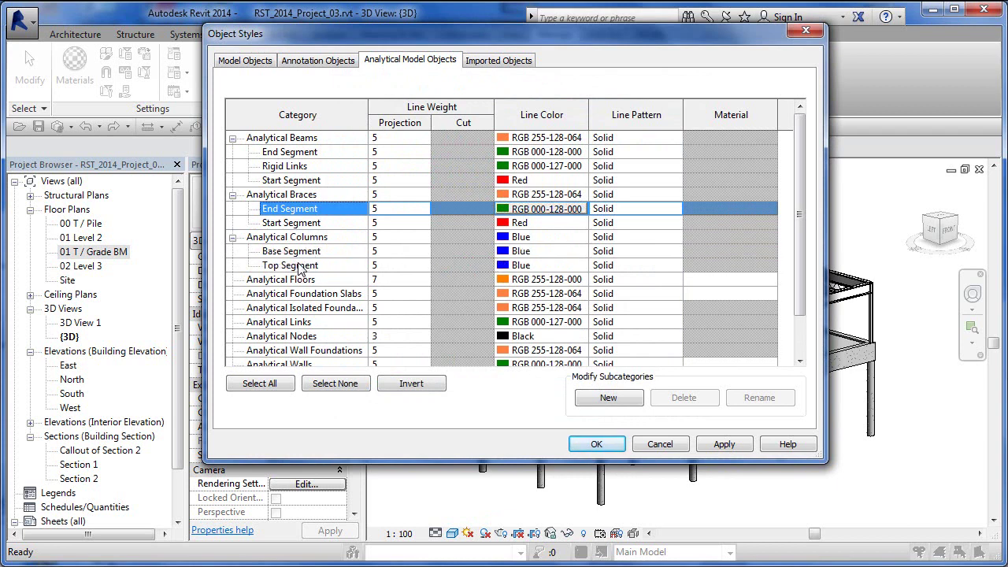
pyautogui.click(508, 265)
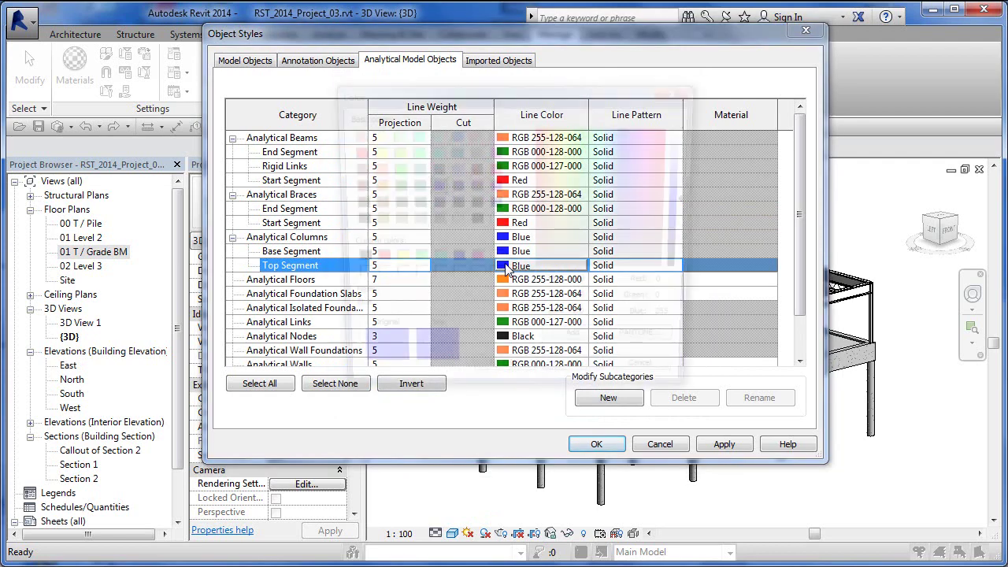
pyautogui.click(350, 152)
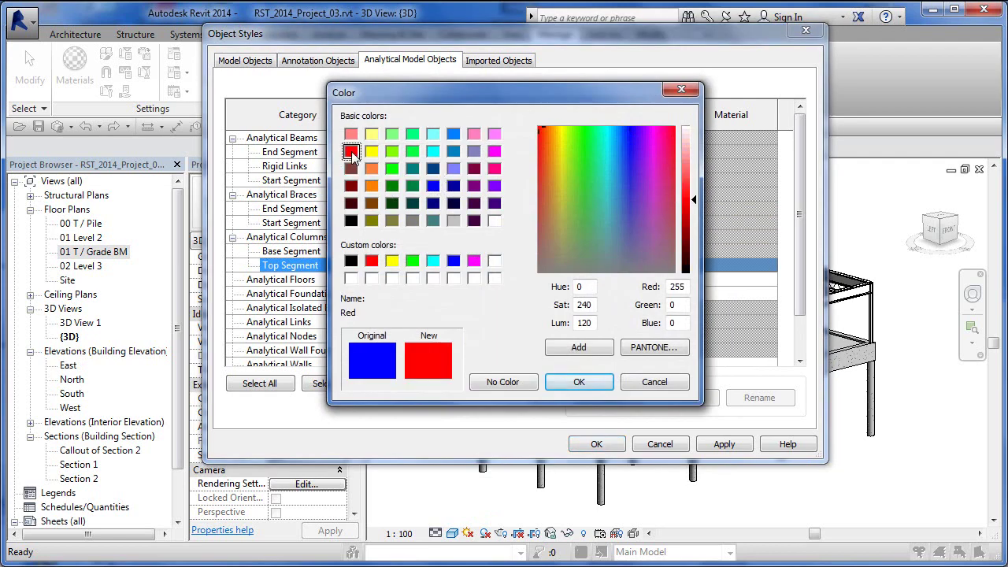
pyautogui.click(586, 382)
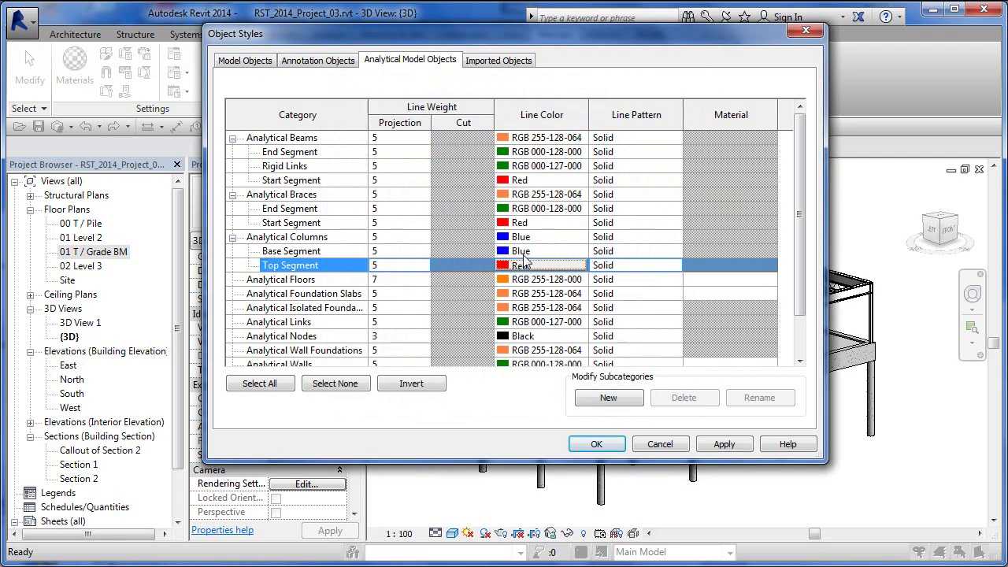
pyautogui.click(527, 252)
pyautogui.click(528, 252)
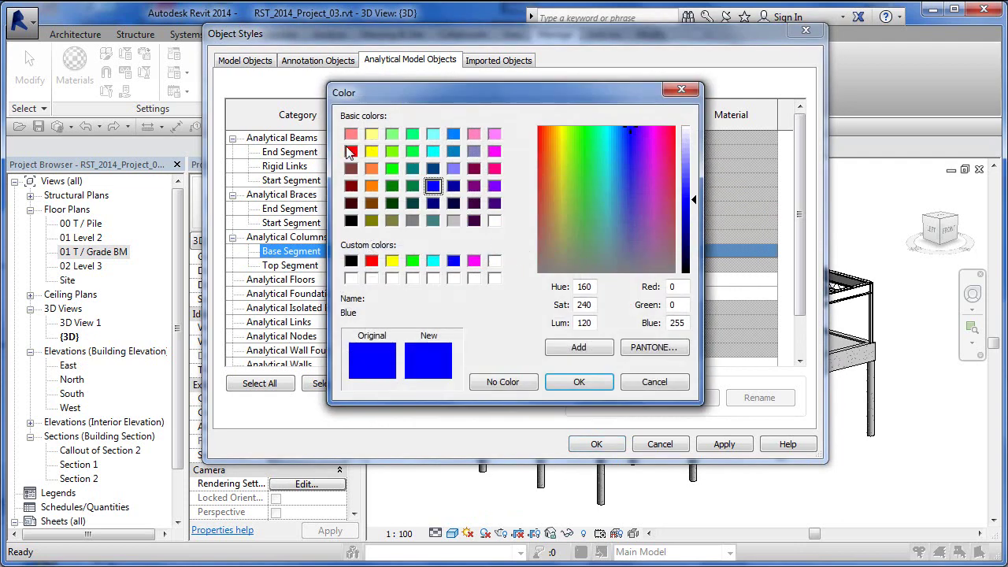
pyautogui.click(392, 188)
pyautogui.click(580, 383)
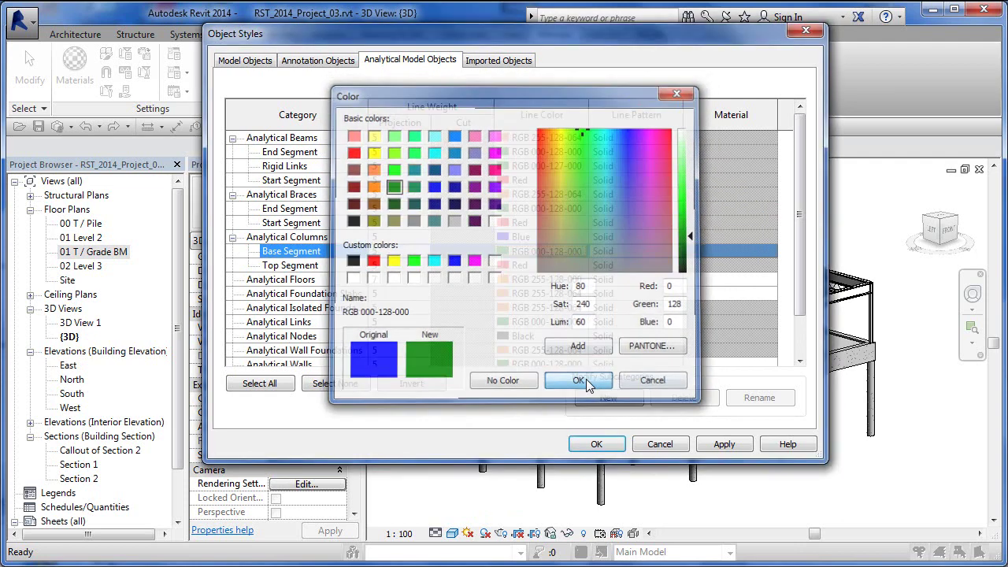
pyautogui.click(598, 441)
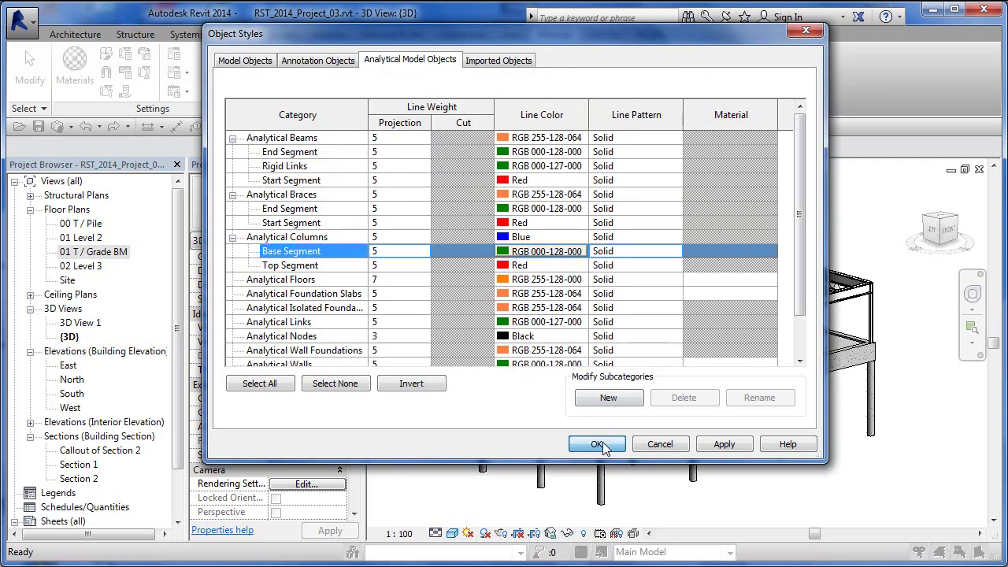
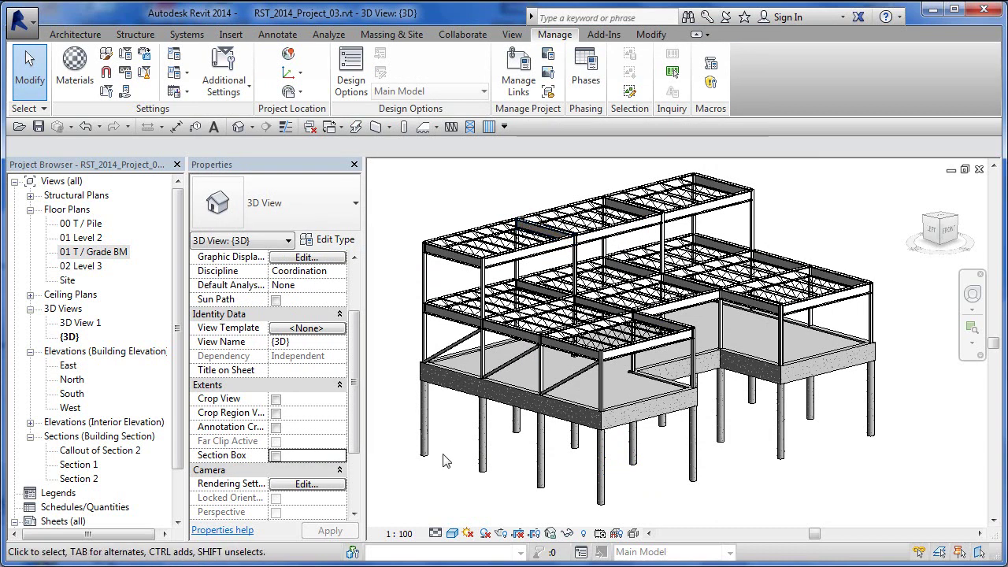
# - Set the detail level of the {3D} view to Coarse
pyautogui.click(435, 534)
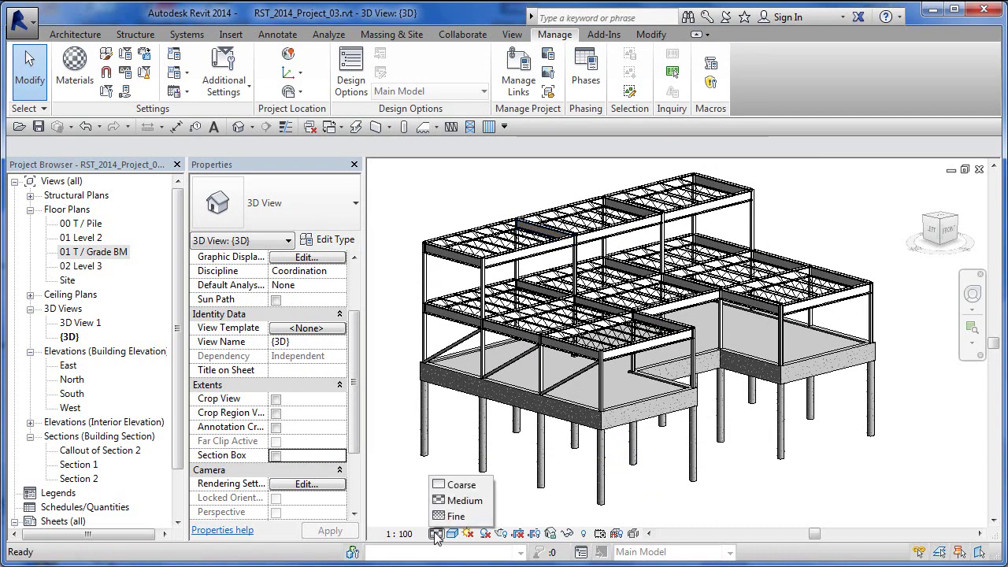
pyautogui.click(454, 482)
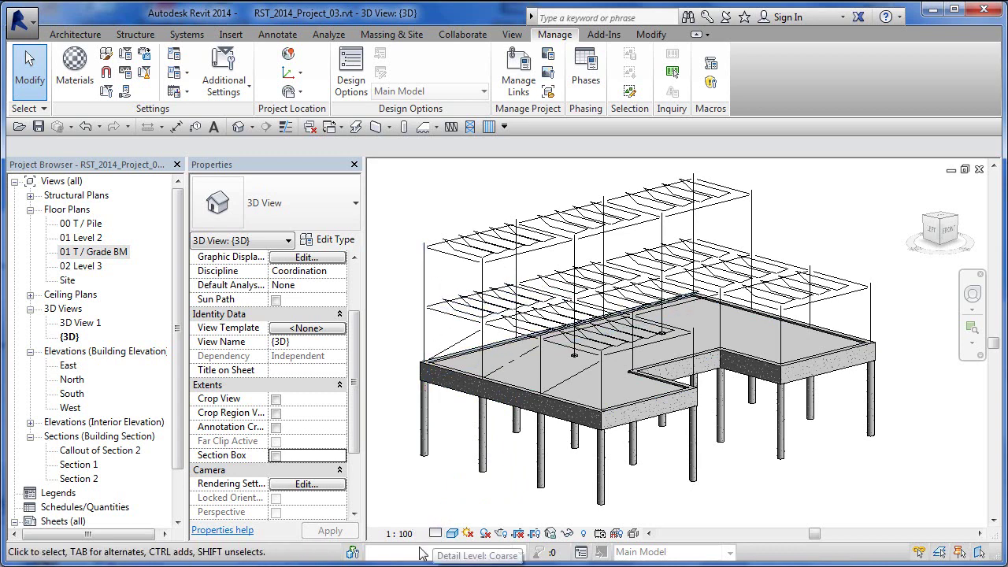
# - Examine how the framing is represented in the 01 T / Grade BM and 02 Level 3 floor plans
pyautogui.doubleClick(87, 252)
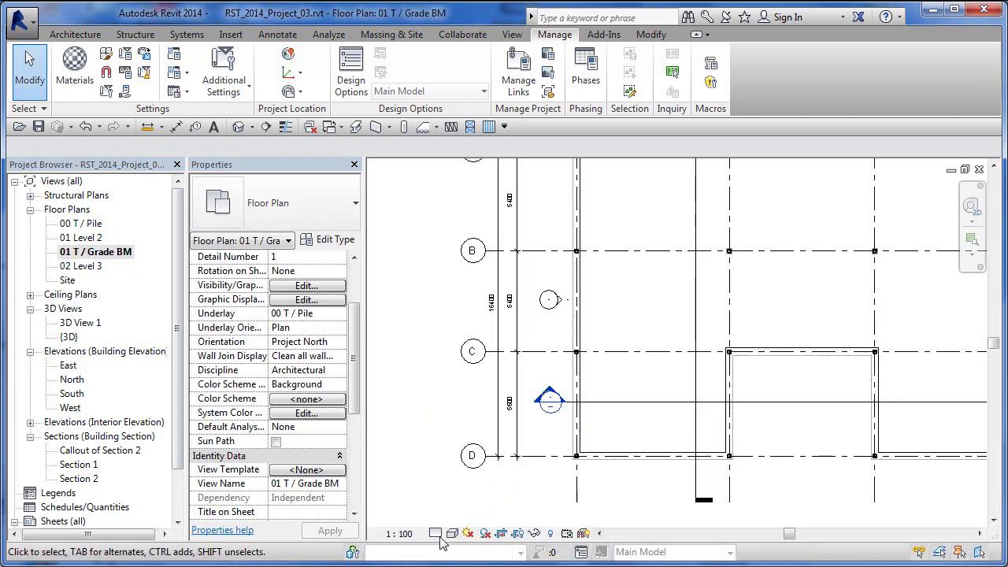
pyautogui.click(435, 533)
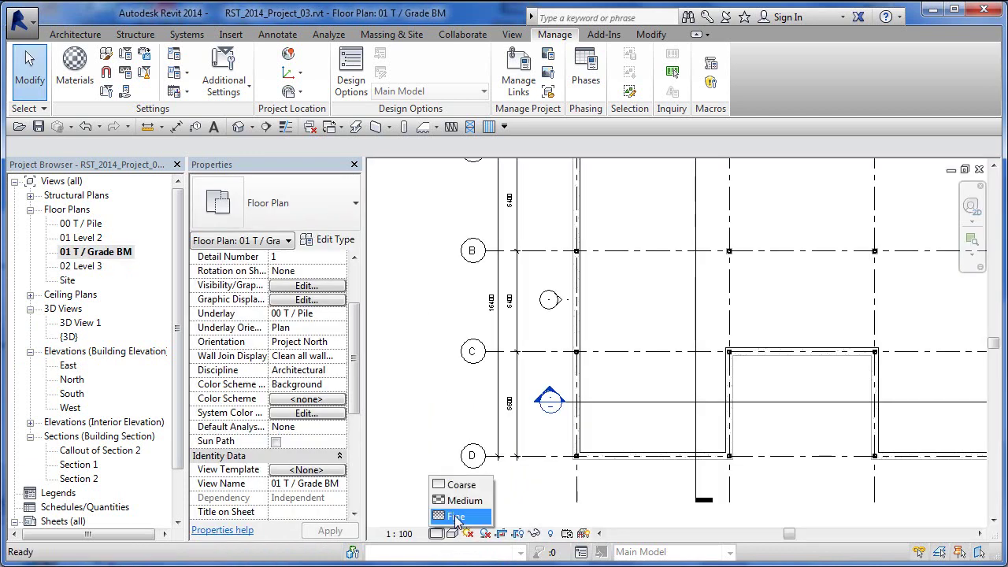
pyautogui.moveTo(690, 411); pyautogui.dragTo(583, 405, button='middle')
pyautogui.doubleClick(93, 267)
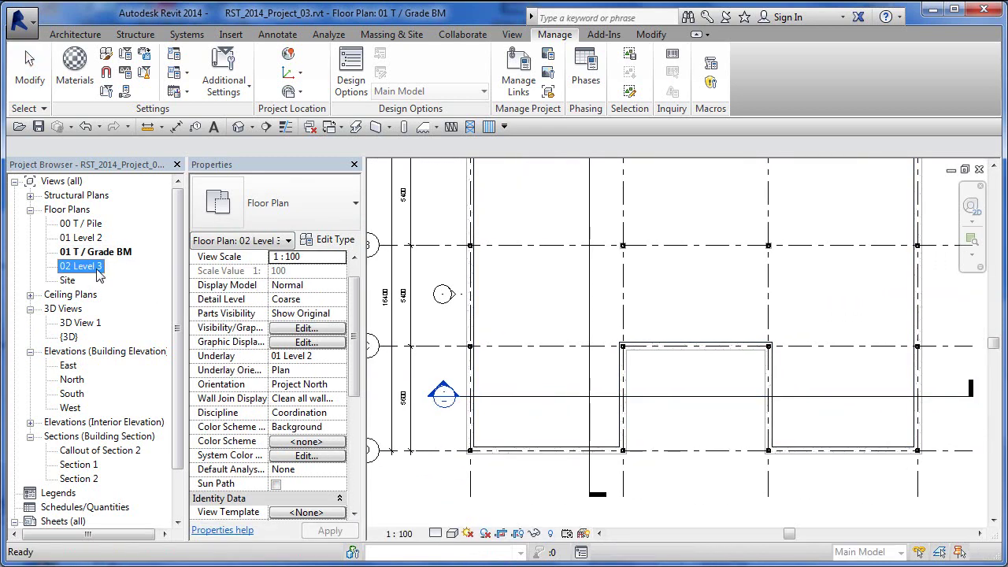
pyautogui.moveTo(607, 332); pyautogui.dragTo(569, 483, button='middle')
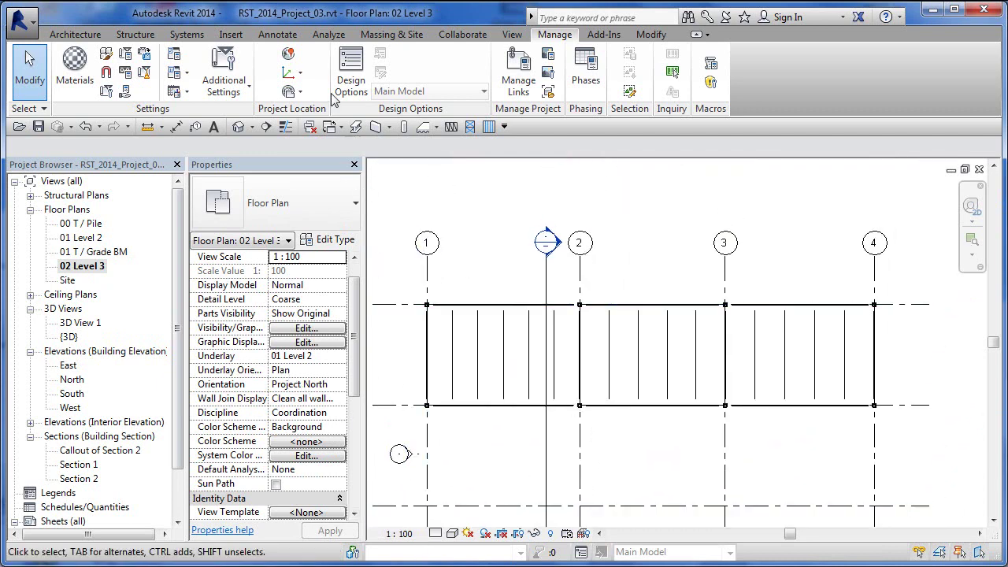
# - Return to the {3D} view and set its detail level to Fine
pyautogui.doubleClick(78, 338)
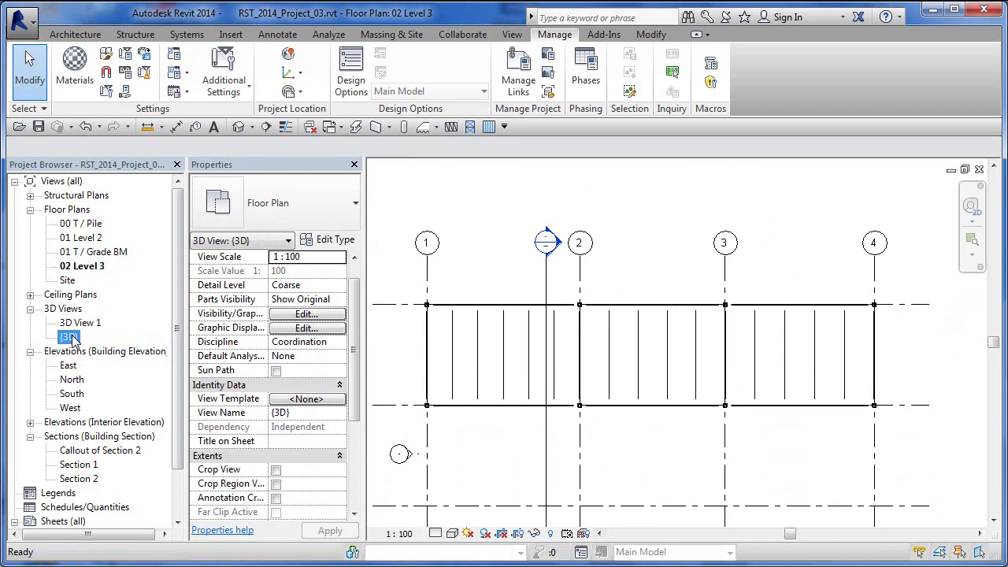
pyautogui.click(435, 533)
pyautogui.click(457, 517)
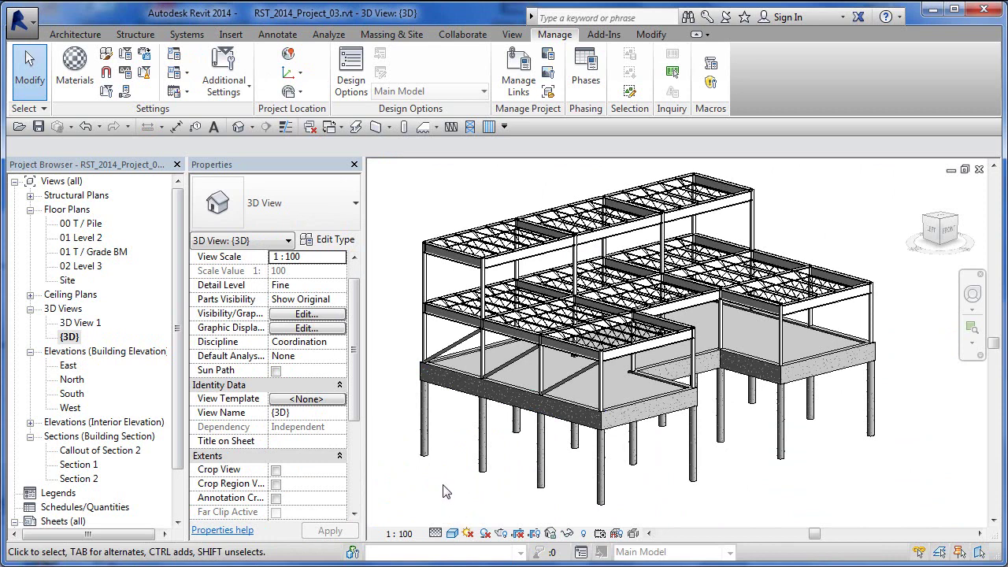
# - Try the Wireframe visual style on the {3D} view and switch it to Hidden Line
pyautogui.click(452, 533)
pyautogui.click(499, 438)
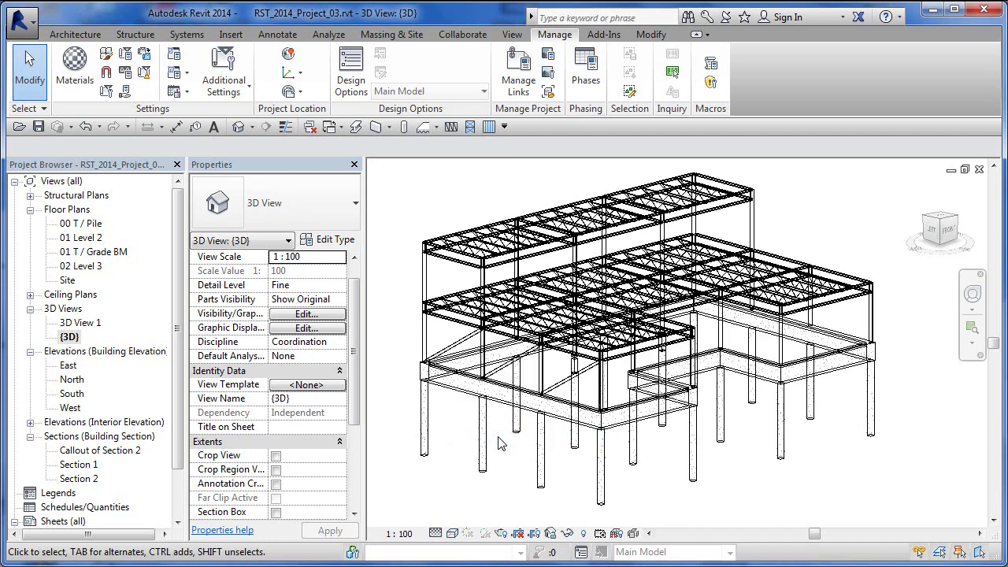
pyautogui.click(453, 535)
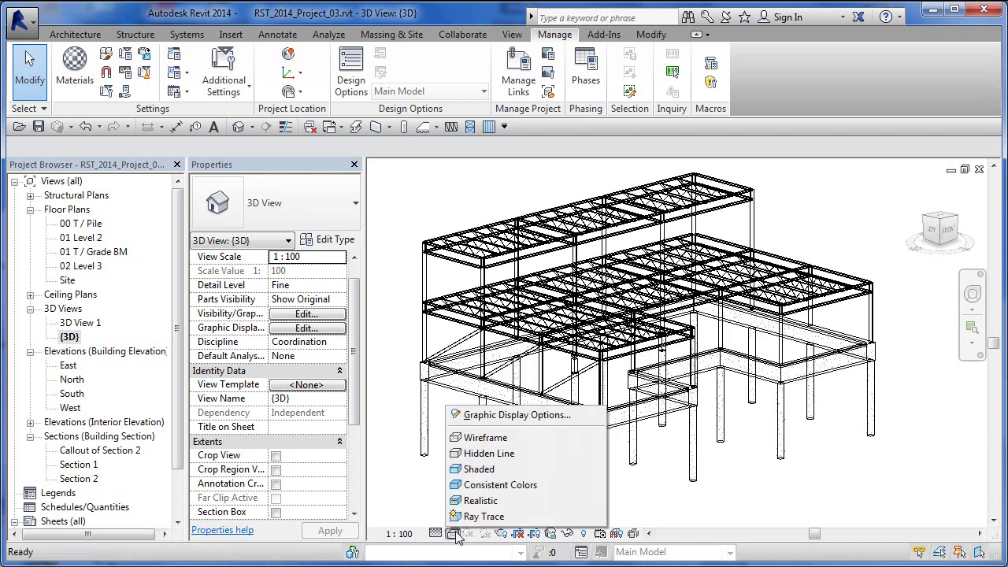
pyautogui.click(483, 455)
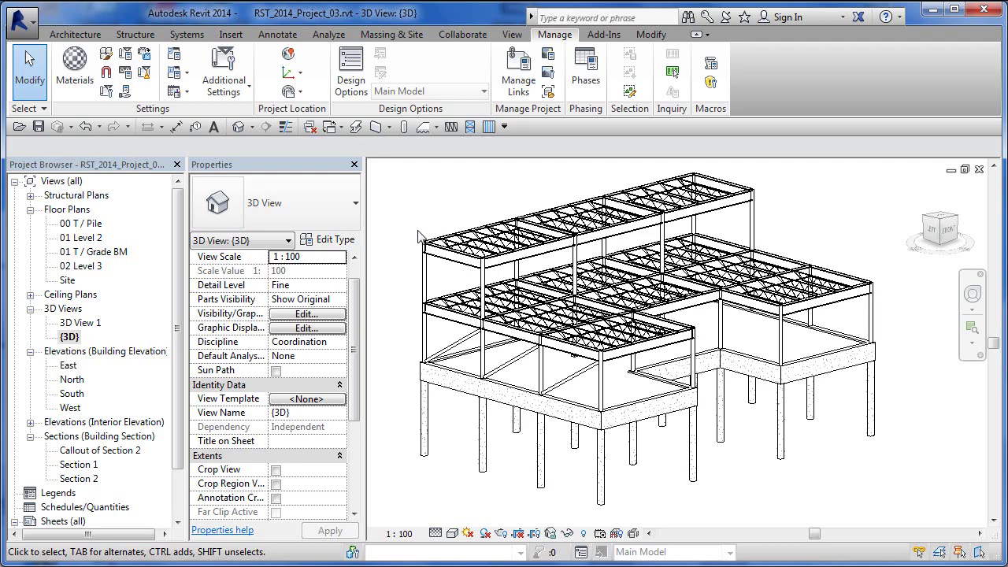
# - Turn on the analytical model categories in the {3D} view's visibility overrides, reviewing the Analytical Beams and Analytical Braces subcategories
pyautogui.click(512, 34)
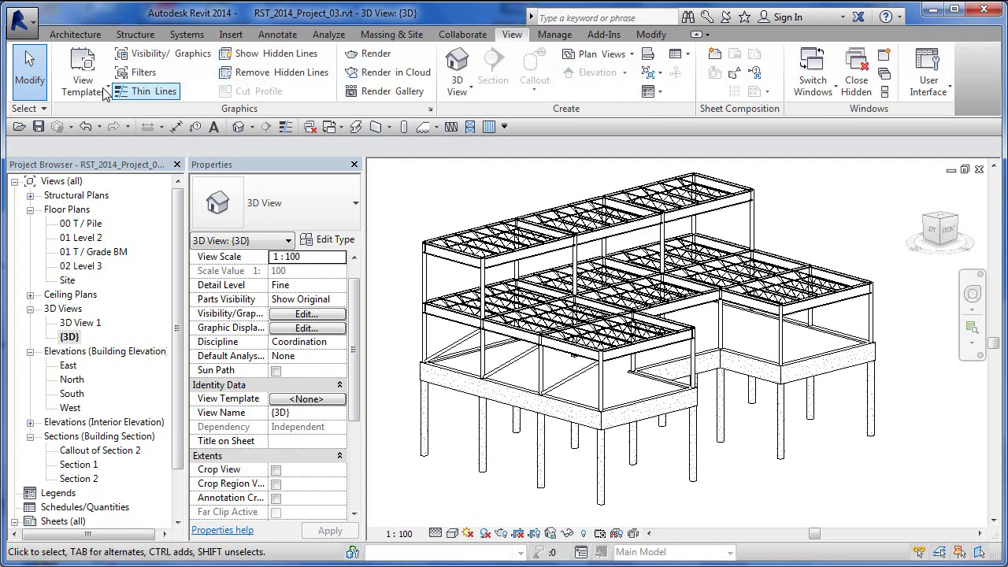
pyautogui.click(162, 53)
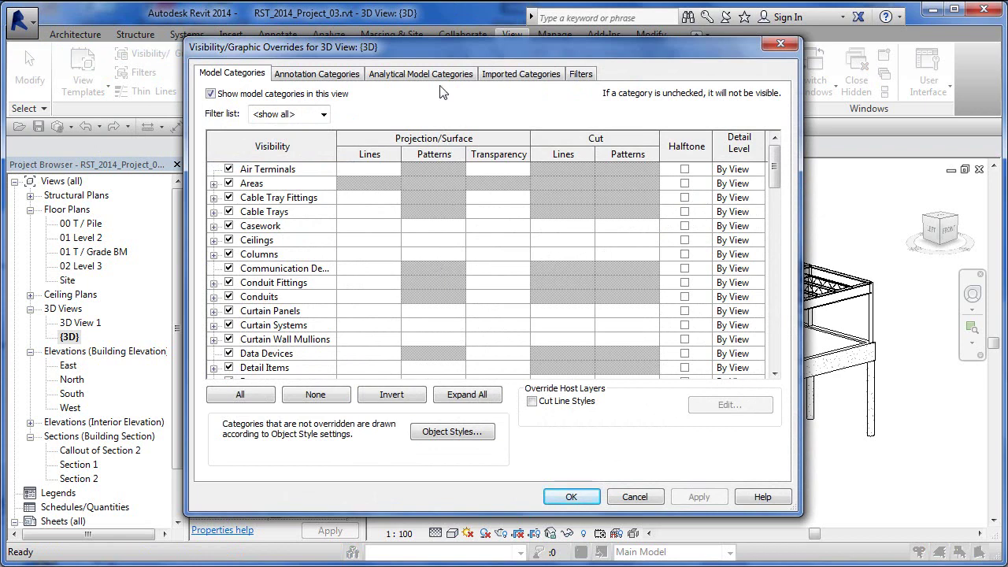
pyautogui.click(408, 76)
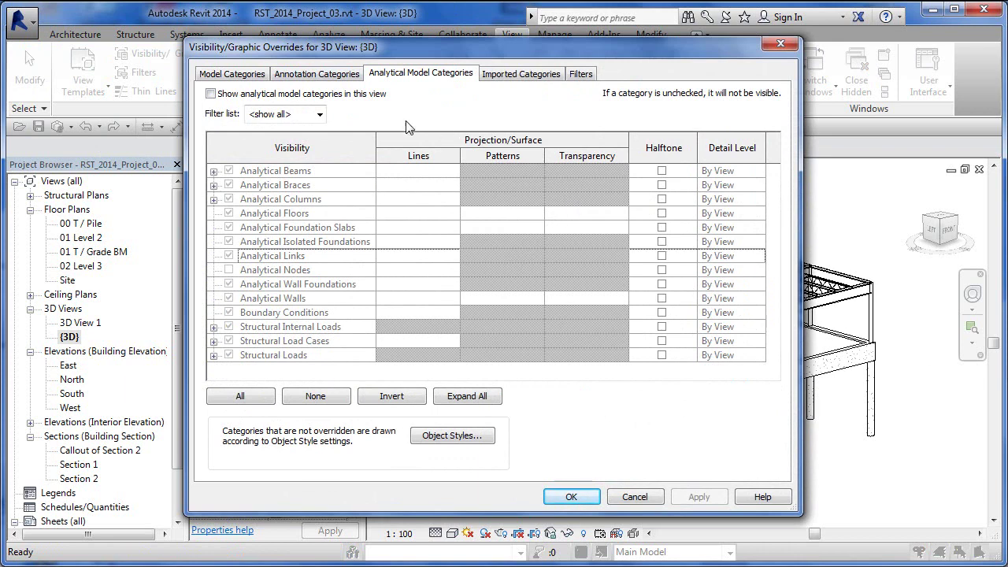
pyautogui.click(211, 94)
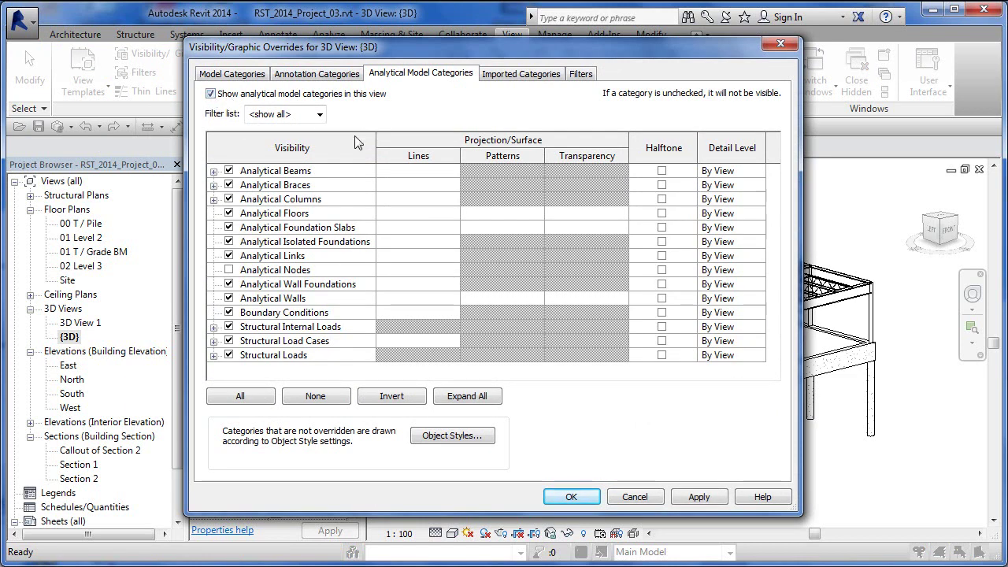
pyautogui.click(214, 171)
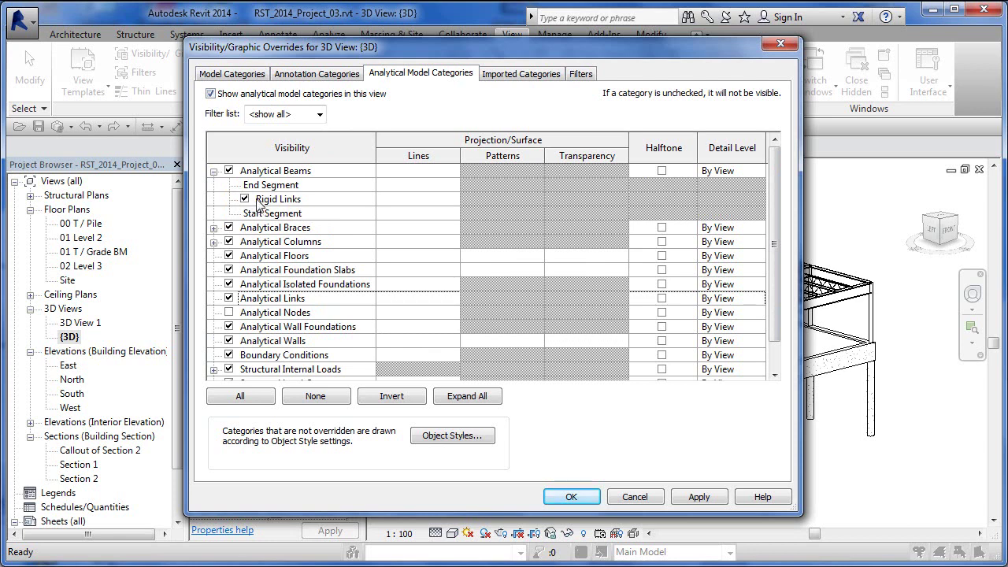
pyautogui.click(213, 227)
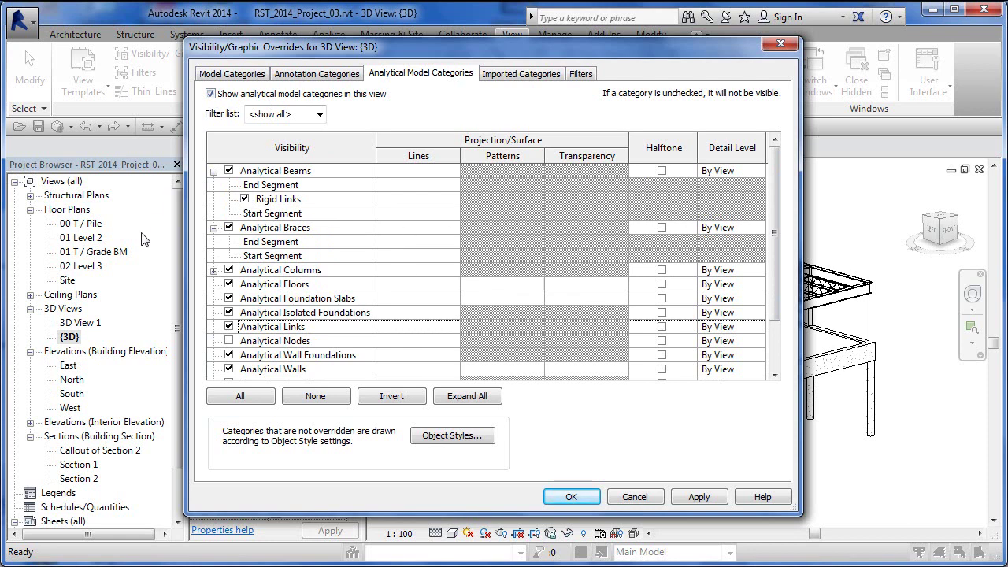
pyautogui.click(574, 496)
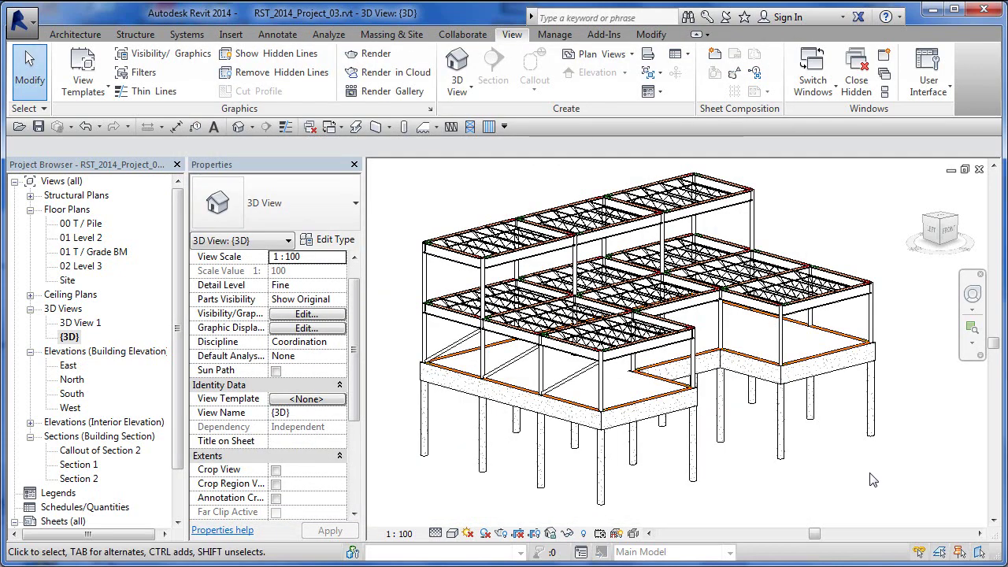
# - Examine the color-coded ends of the analytical beams along the upper framing and the grade beams
pyautogui.scroll(4, 855, 256)
pyautogui.scroll(3, 861, 292)
pyautogui.moveTo(858, 292); pyautogui.dragTo(824, 277, button='middle')
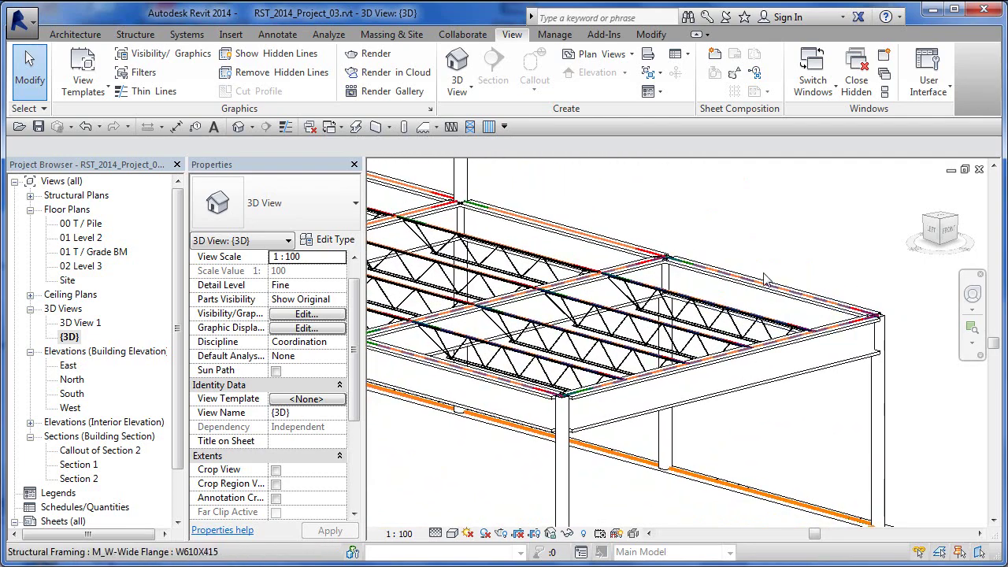
pyautogui.scroll(-5, 533, 234)
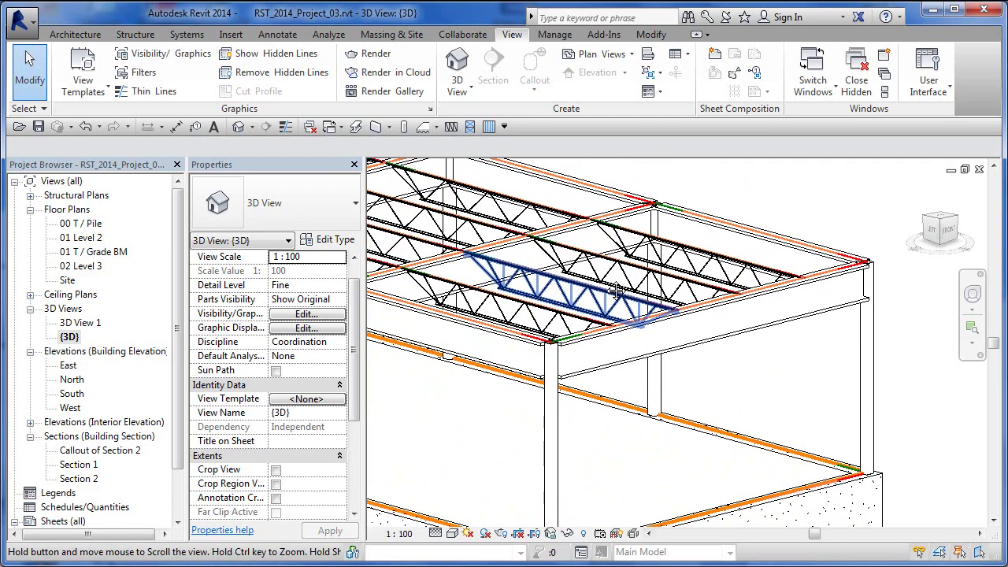
pyautogui.scroll(2, 686, 421)
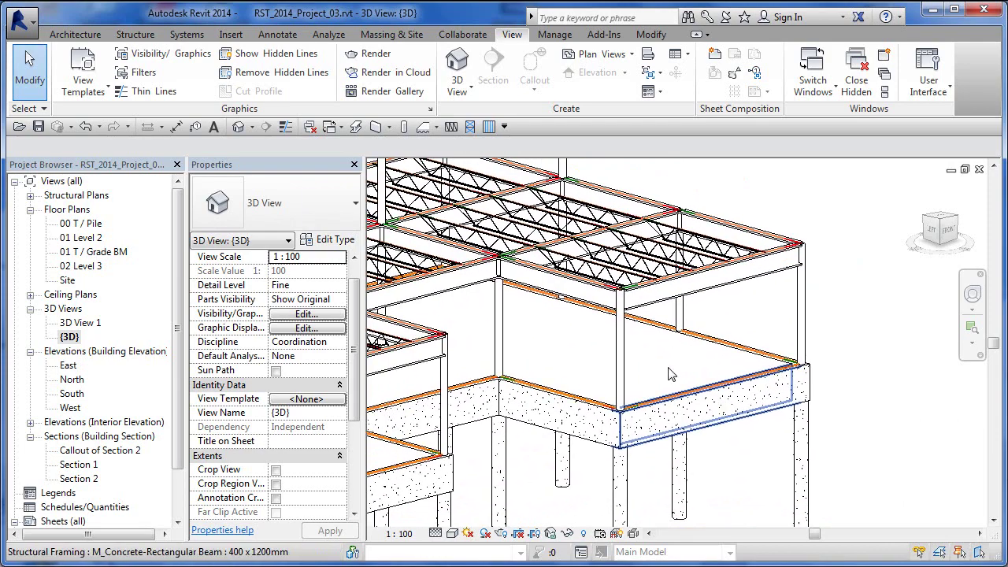
pyautogui.scroll(-3, 639, 354)
pyautogui.moveTo(639, 354); pyautogui.dragTo(822, 341, button='middle')
pyautogui.scroll(-3, 796, 358)
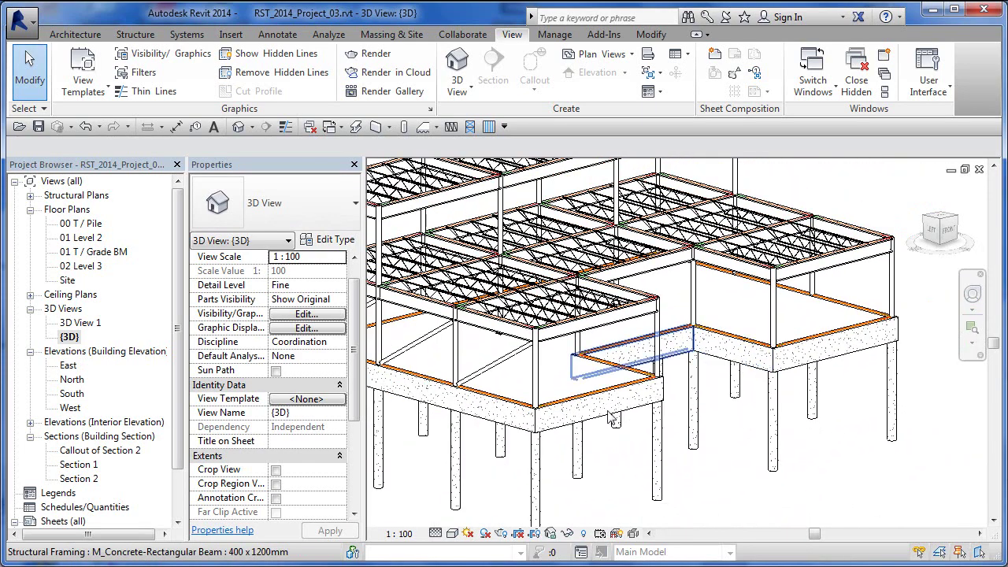
# - Set the {3D} view's visual style to Wireframe and inspect the analytical lines inside the columns and piles
pyautogui.click(455, 533)
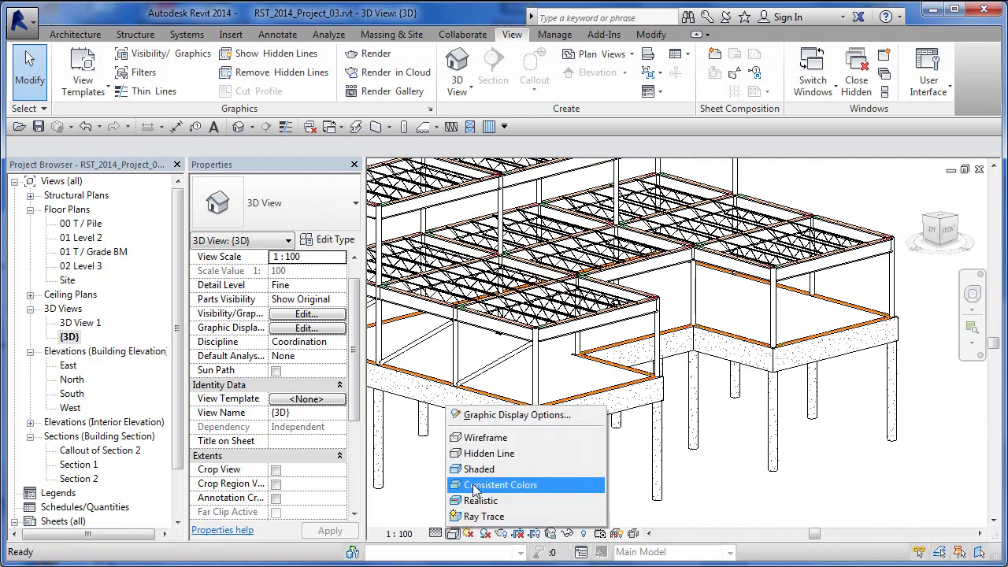
pyautogui.click(486, 439)
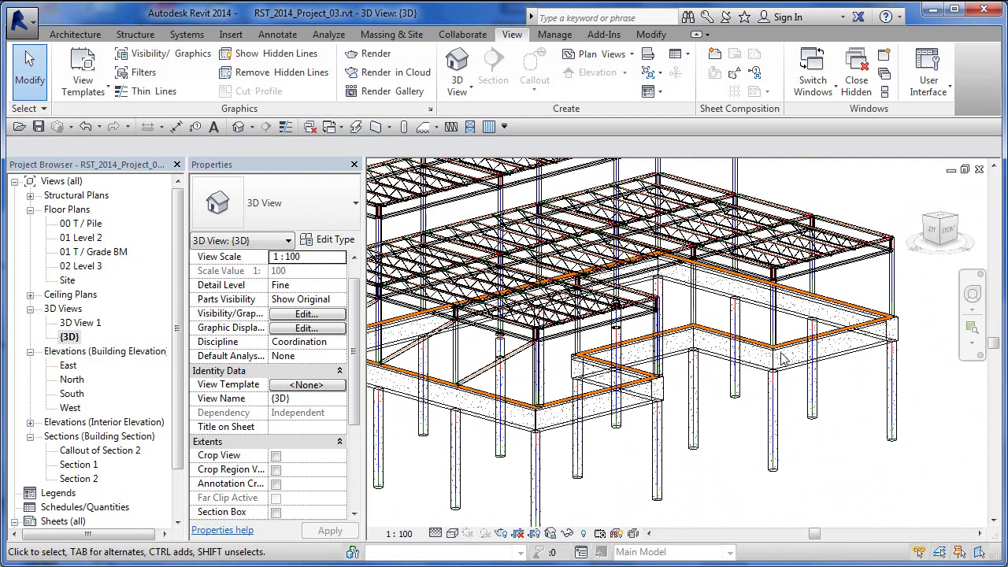
pyautogui.scroll(3, 914, 281)
pyautogui.scroll(4, 914, 281)
pyautogui.moveTo(914, 282); pyautogui.dragTo(673, 347, button='middle')
pyautogui.scroll(-4, 878, 364)
pyautogui.scroll(-5, 540, 404)
pyautogui.scroll(2, 541, 405)
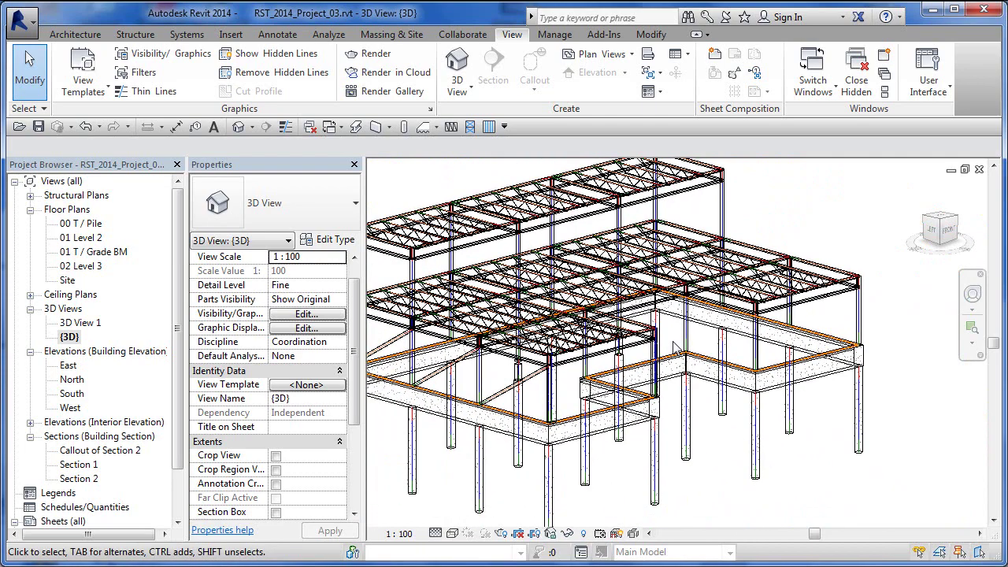
# - Hide all model categories in the {3D} view, leaving the analytical model categories shown
pyautogui.press('v')
pyautogui.press('v')
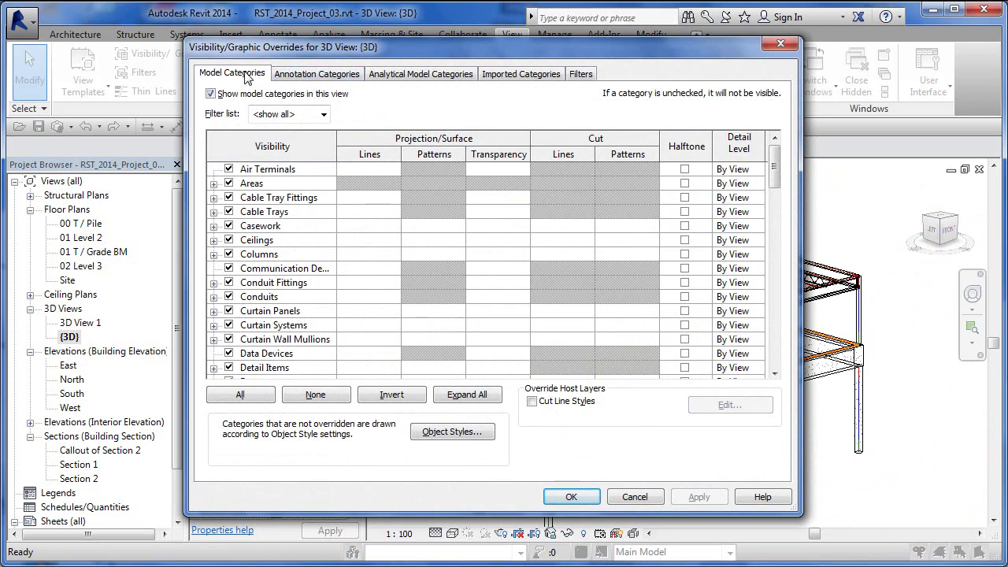
pyautogui.click(210, 94)
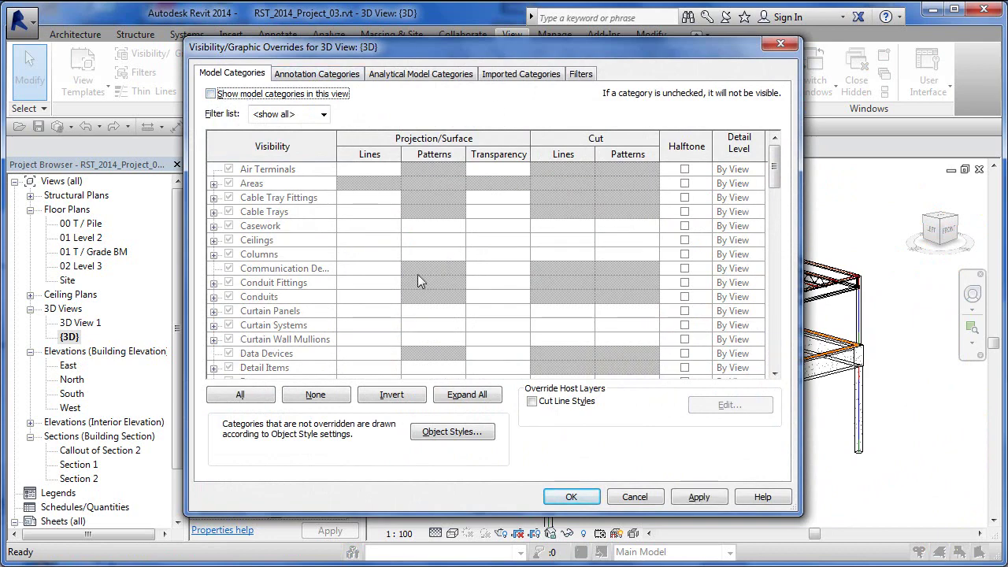
pyautogui.click(571, 496)
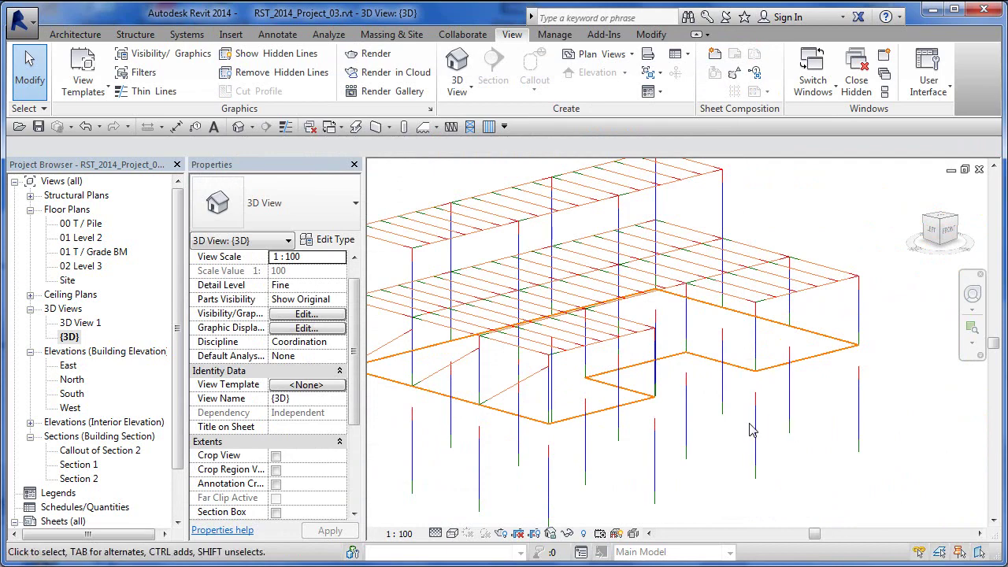
# - Inspect the gap between the analytical pile and the grade beams at the corner, selecting that pile's analytical column to check it
pyautogui.scroll(-2, 750, 430)
pyautogui.scroll(5, 516, 445)
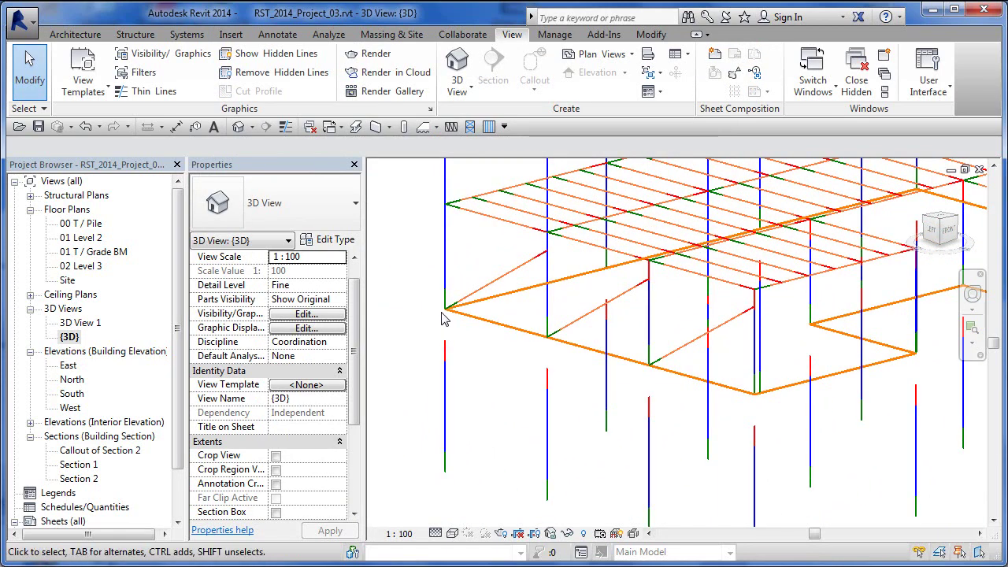
pyautogui.click(447, 369)
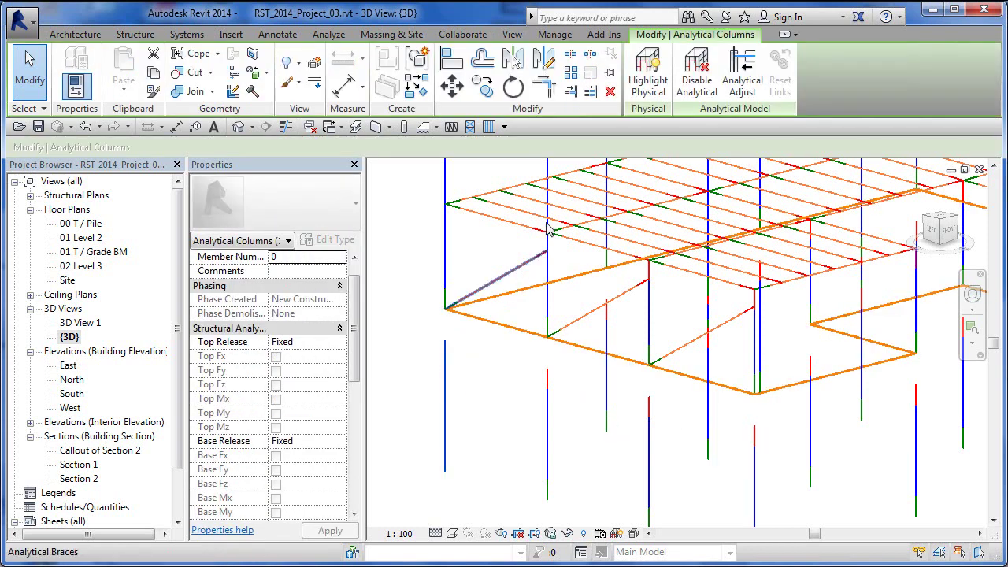
pyautogui.click(409, 352)
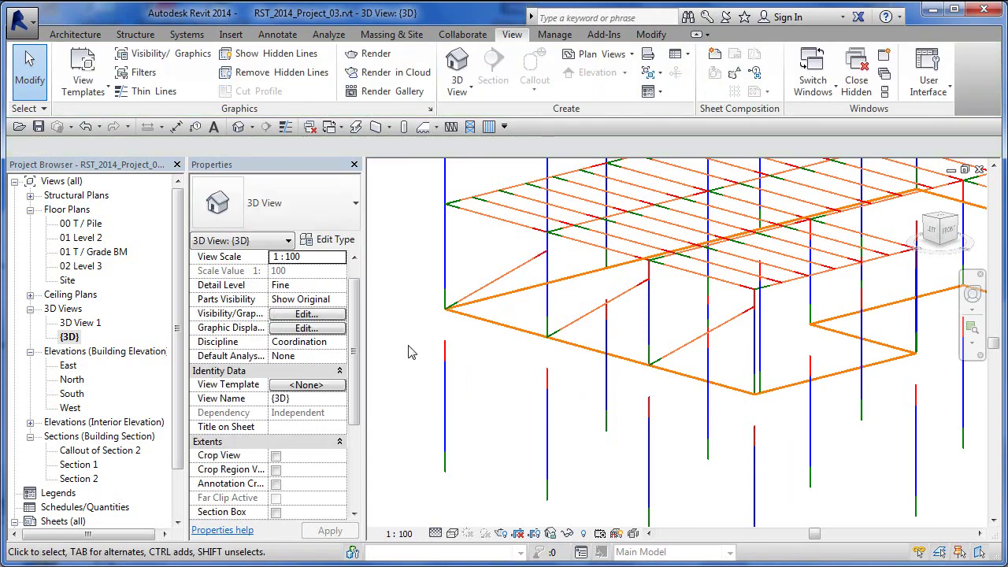
# - Show the model categories again in the {3D} view's visibility overrides
pyautogui.press('v')
pyautogui.press('g')
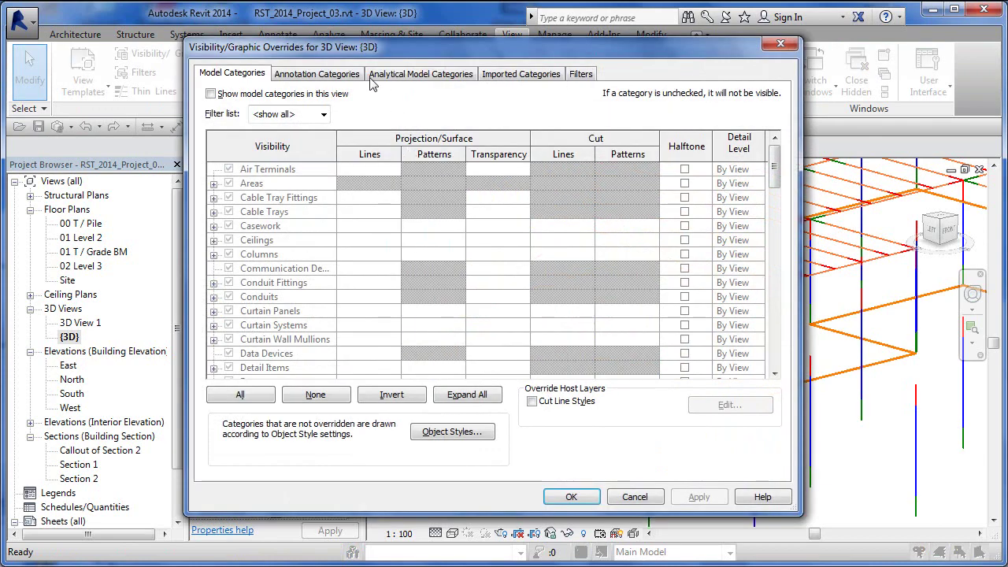
pyautogui.click(211, 93)
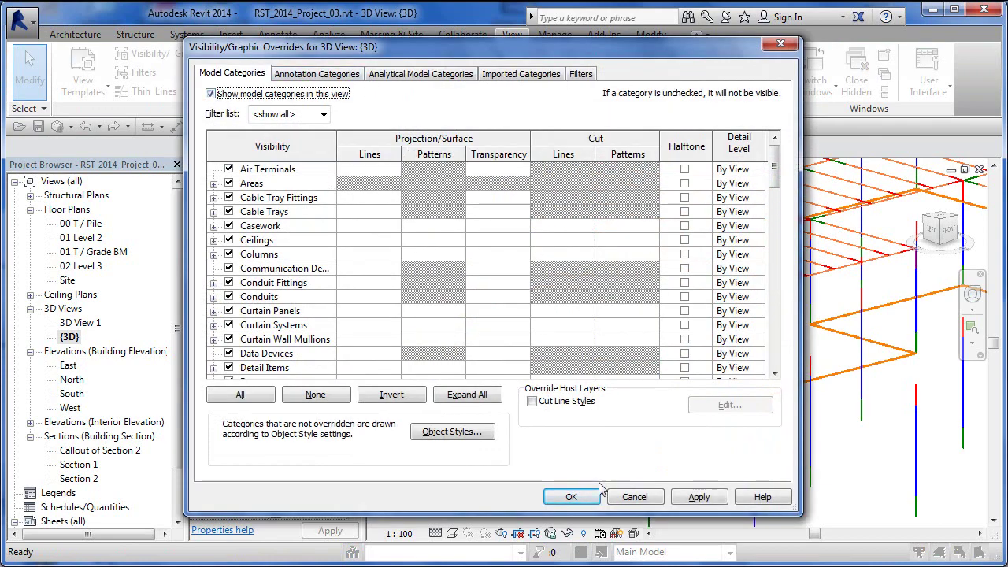
pyautogui.click(571, 497)
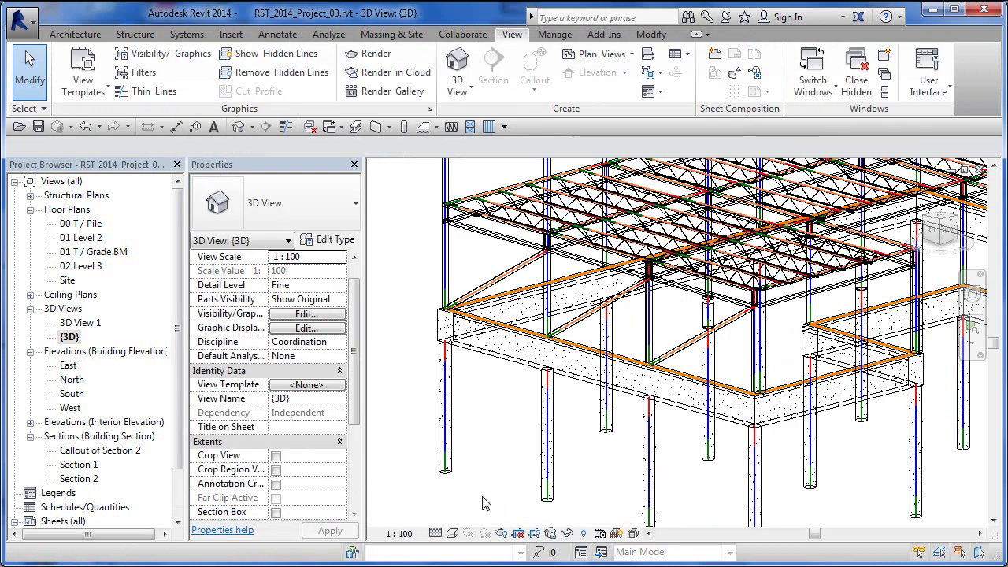
# - Attach the top of the 450 mm round concrete pile at grid A-1 to the concrete grade beam and check the connection
pyautogui.click(453, 388)
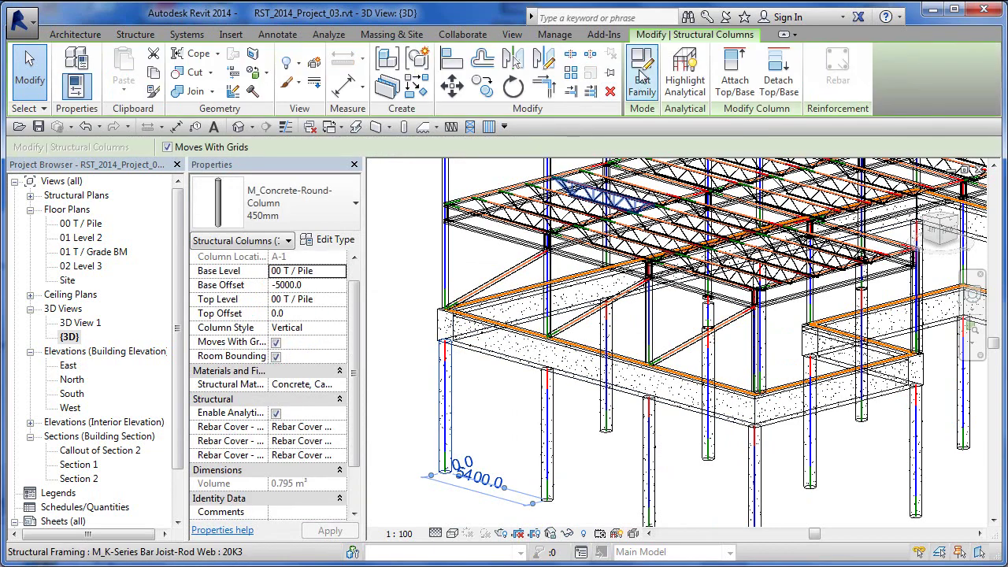
pyautogui.click(732, 89)
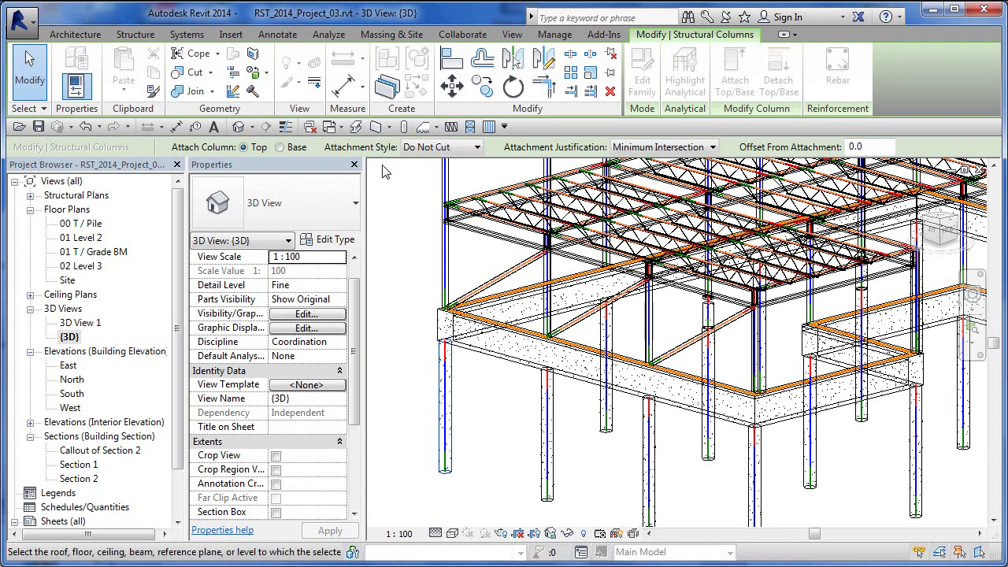
pyautogui.click(465, 352)
pyautogui.click(479, 409)
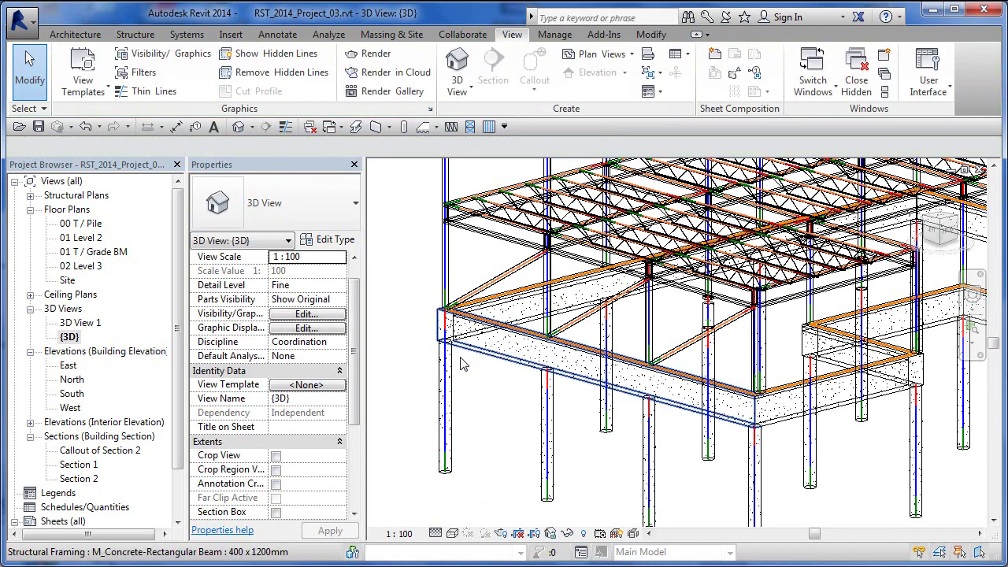
pyautogui.scroll(3, 466, 356)
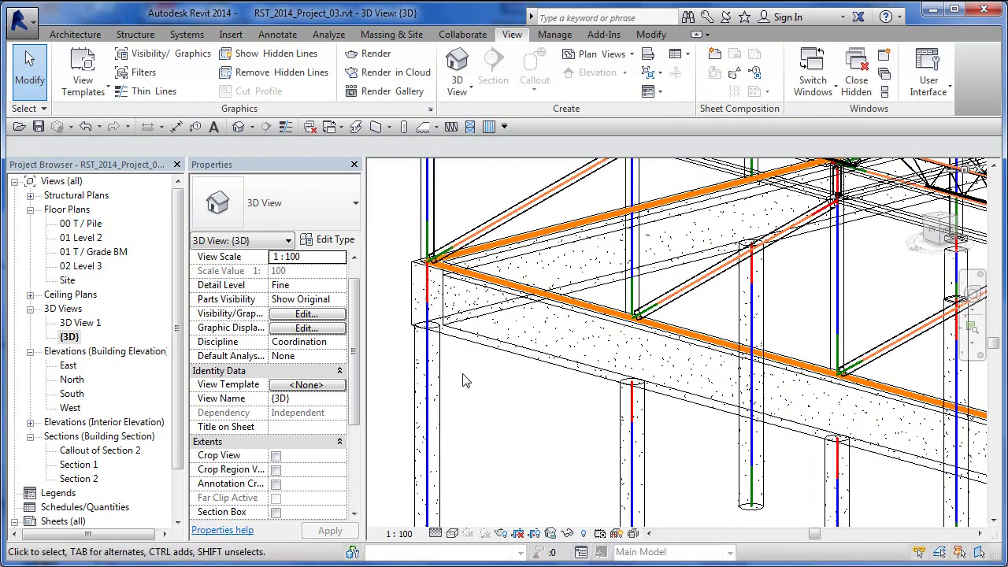
pyautogui.scroll(-5, 466, 378)
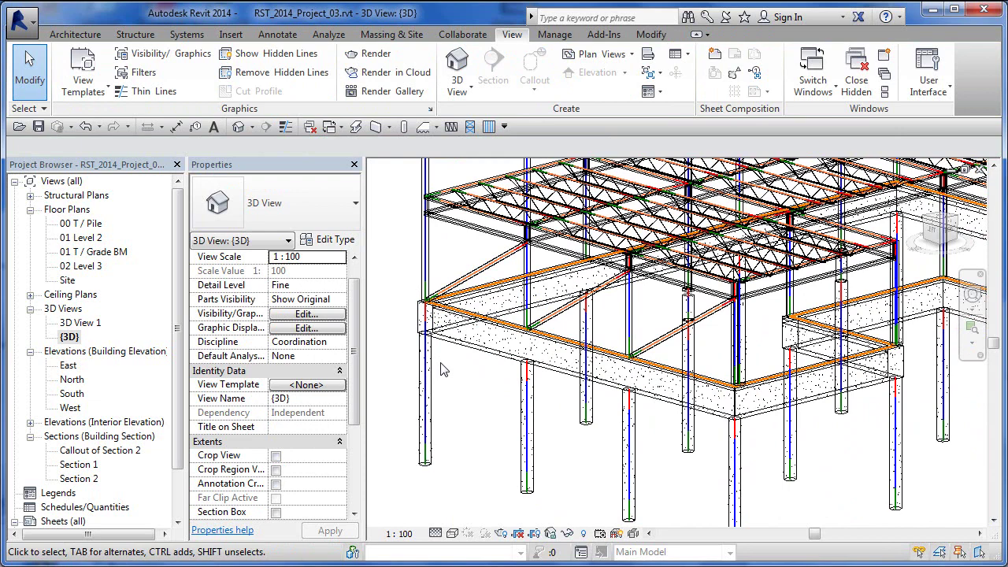
# - Attach the top of the round concrete pile at grid B-1 to the same concrete grade beam
pyautogui.click(525, 386)
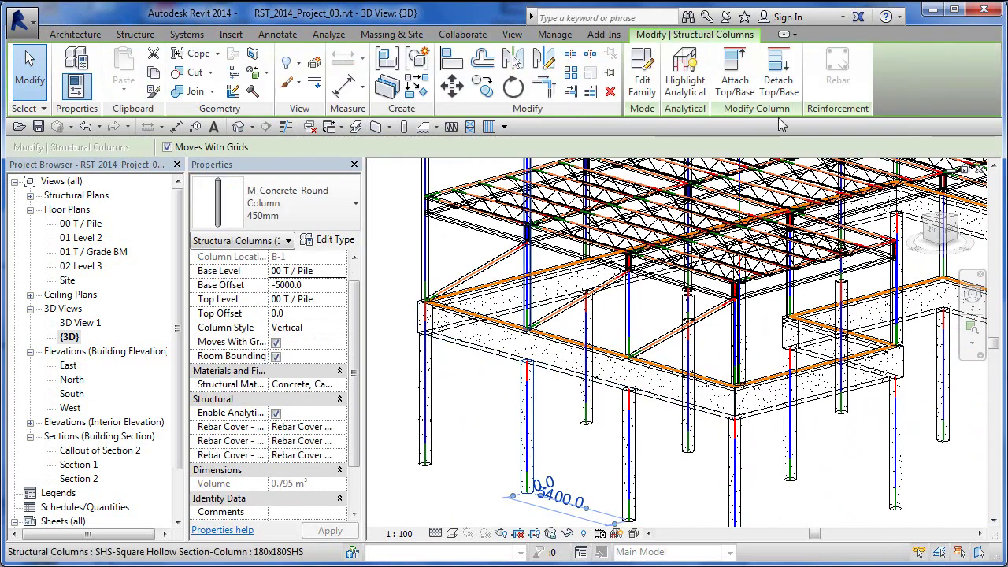
pyautogui.click(734, 75)
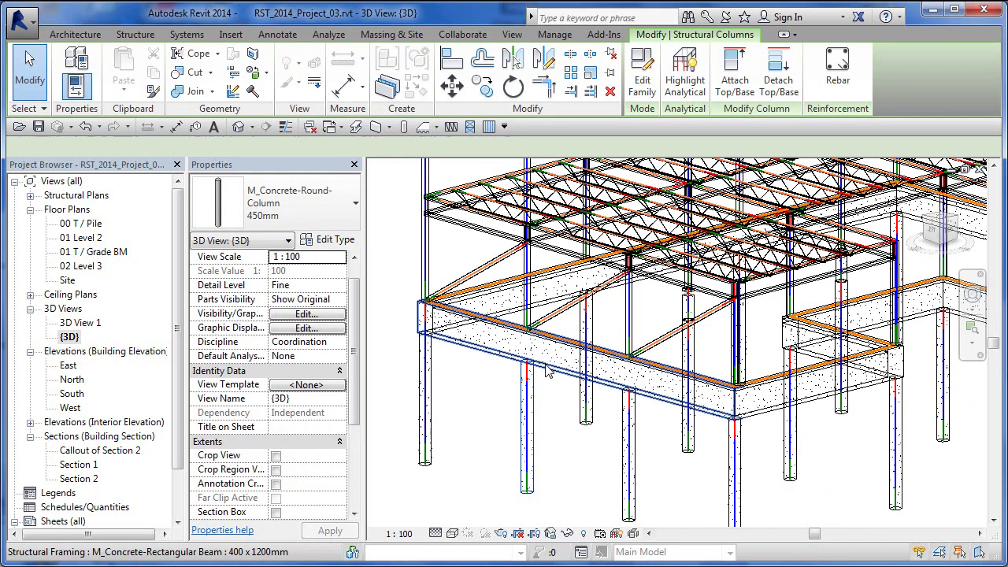
pyautogui.click(571, 361)
pyautogui.click(556, 409)
# - Use Analytical Adjust to move the top node of the analytical column at pile C-1 up to the grade beam's analytical line
pyautogui.scroll(4, 557, 408)
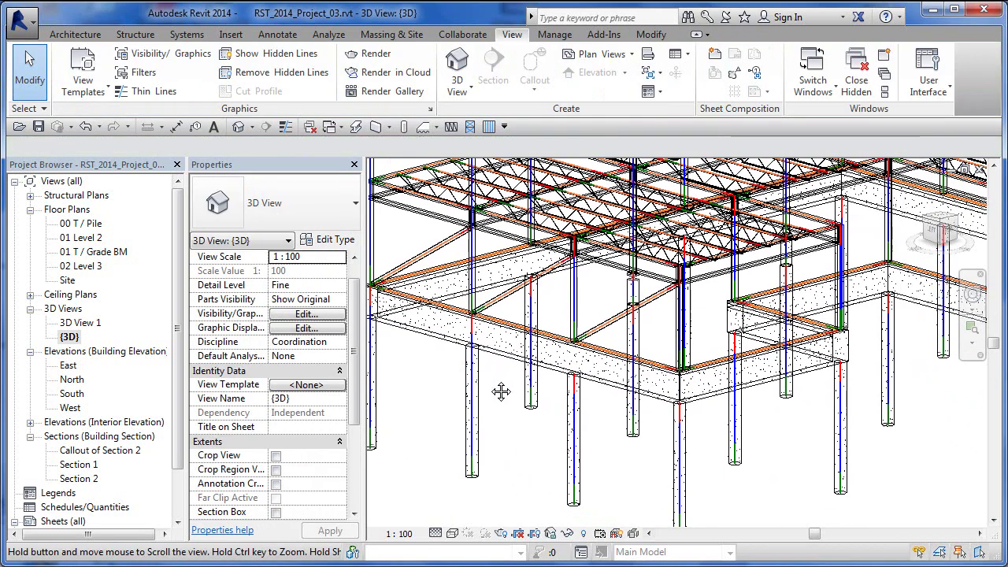
pyautogui.click(554, 405)
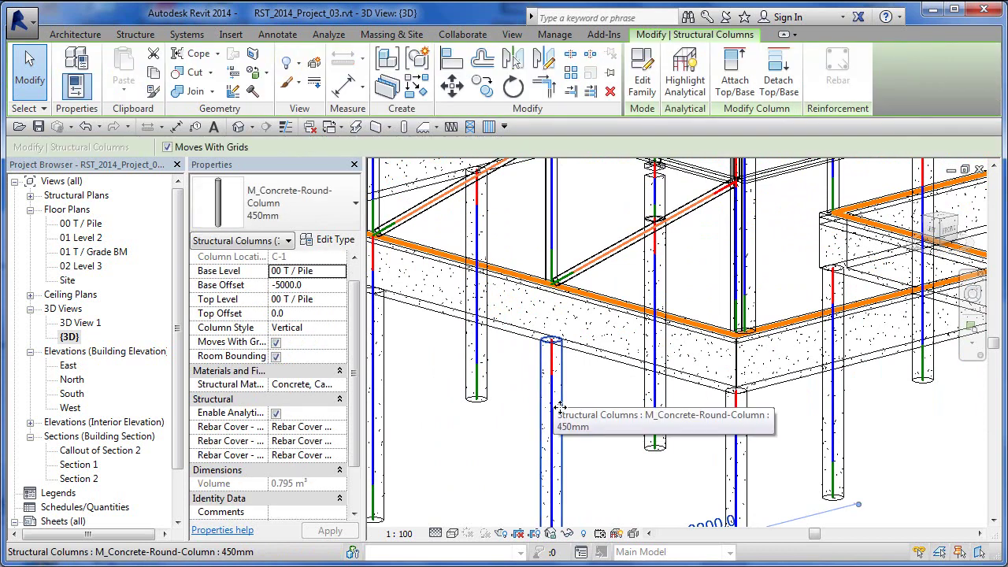
pyautogui.press('Escape')
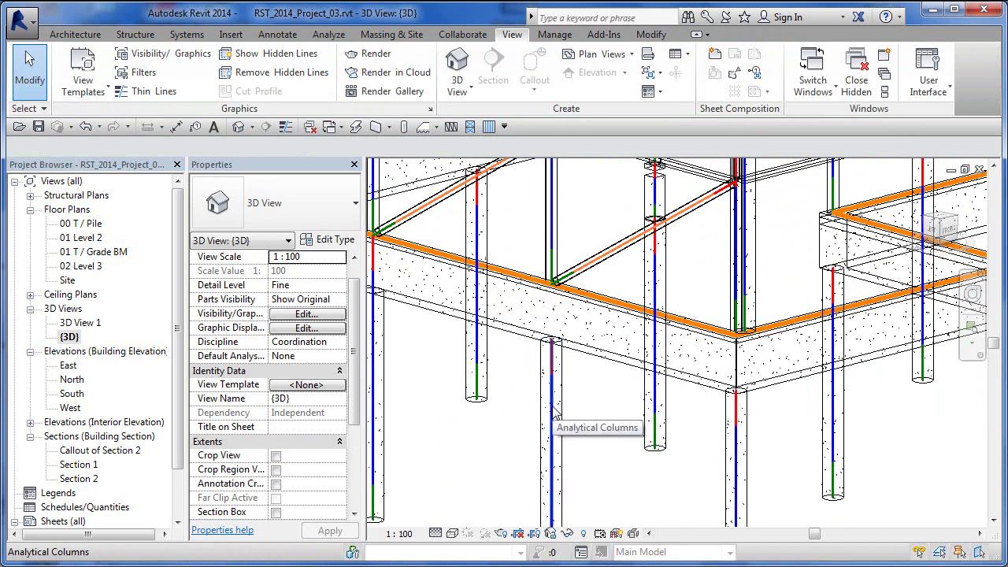
pyautogui.click(554, 414)
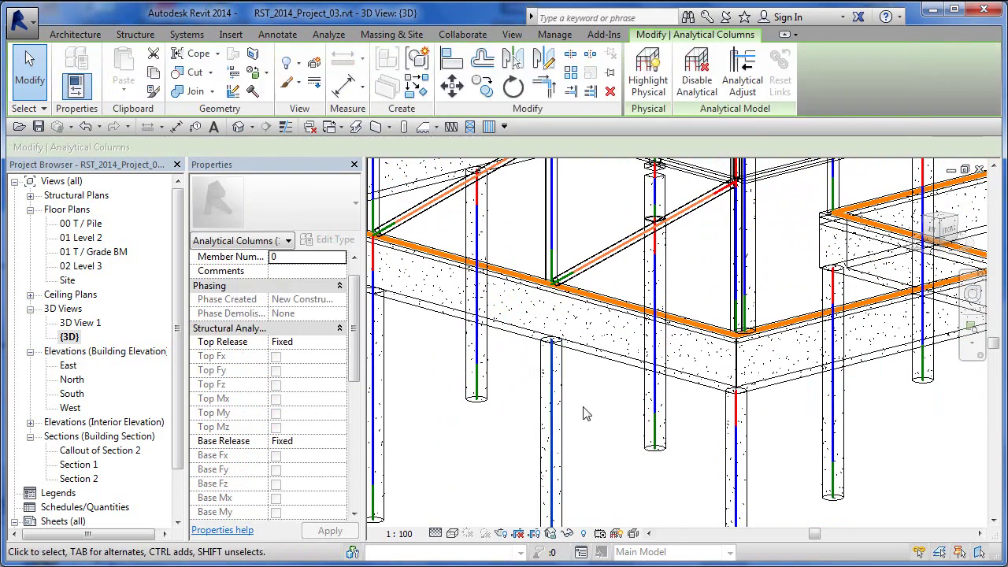
pyautogui.click(747, 85)
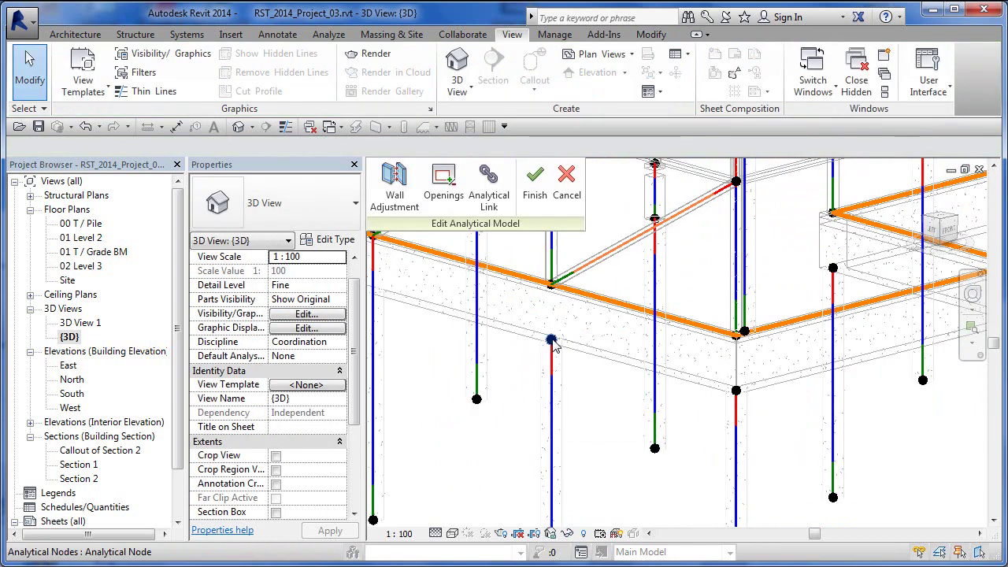
pyautogui.moveTo(551, 337); pyautogui.dragTo(563, 298)
pyautogui.click(540, 367)
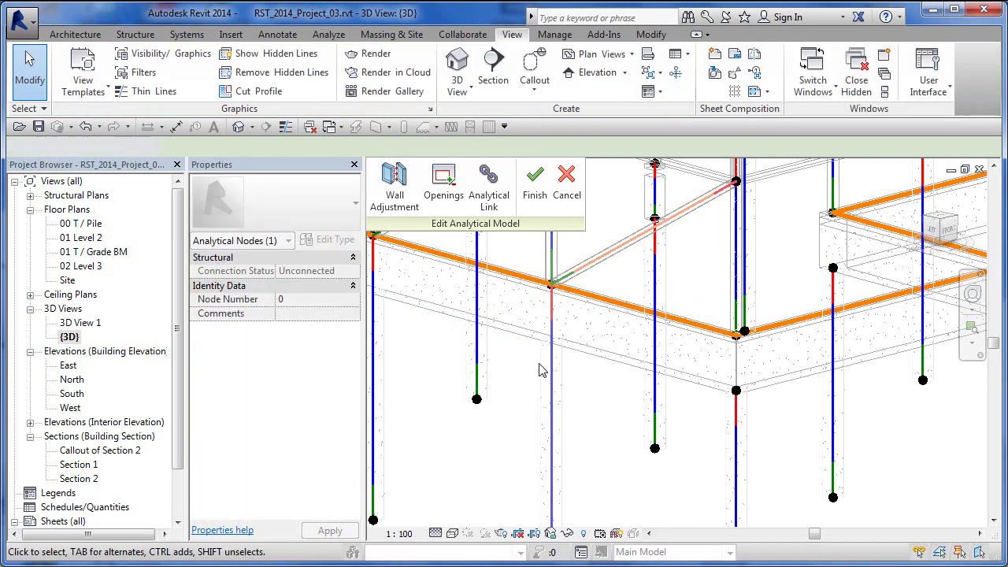
pyautogui.click(534, 189)
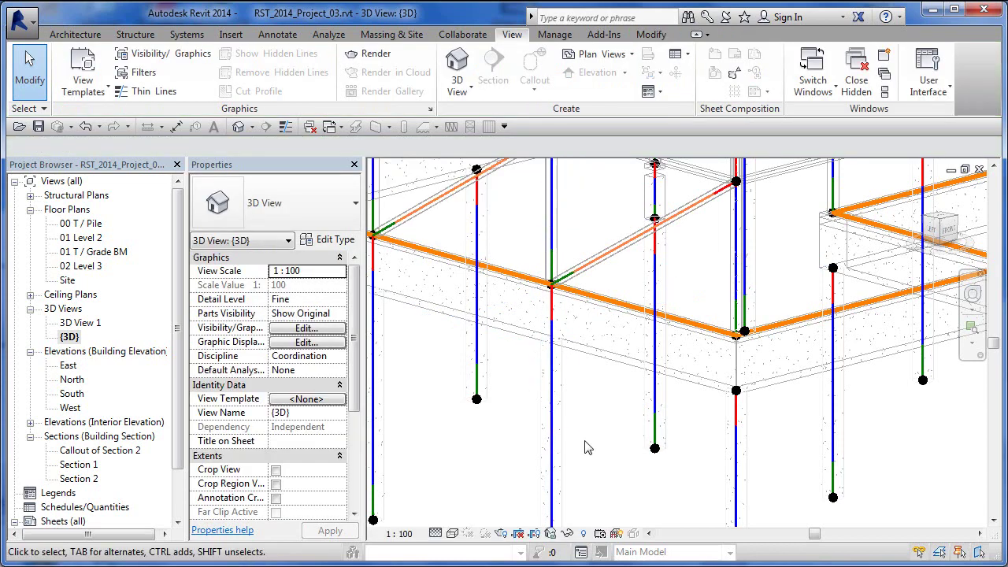
# - Examine the physical pile at grid C-1 and the concrete grade beam above it, comparing them with the adjusted analytical column
pyautogui.scroll(-3, 586, 447)
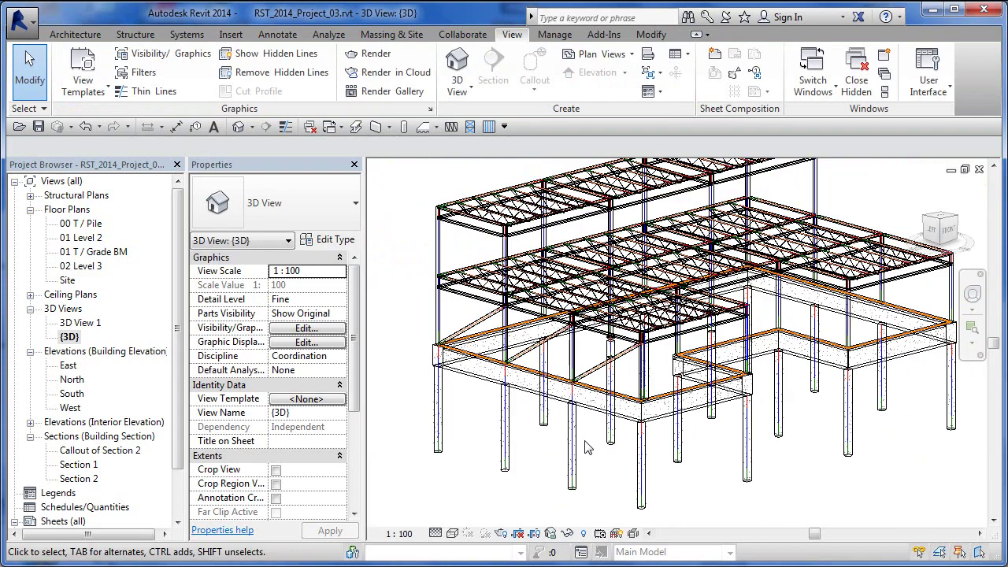
pyautogui.scroll(2, 602, 456)
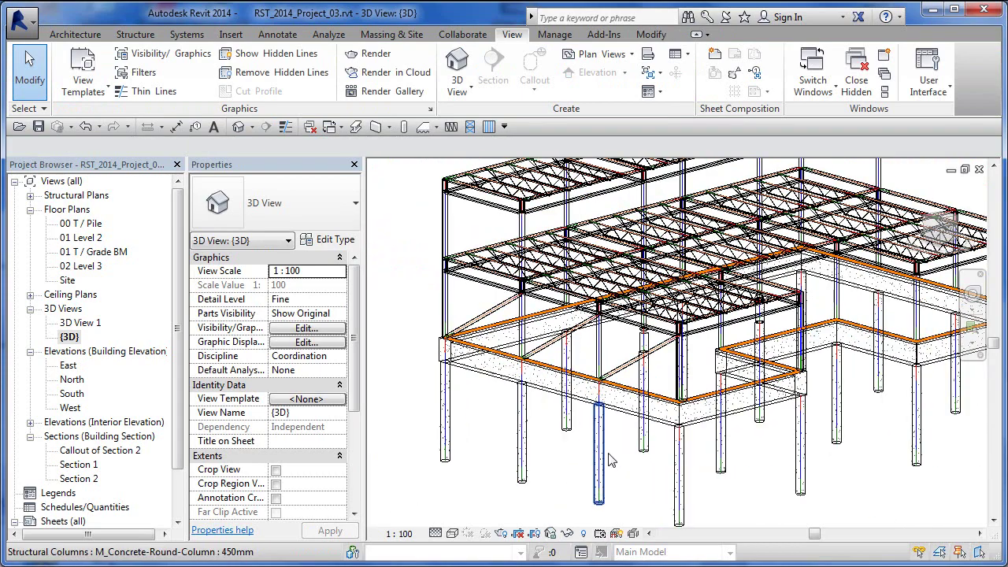
pyautogui.scroll(2, 614, 459)
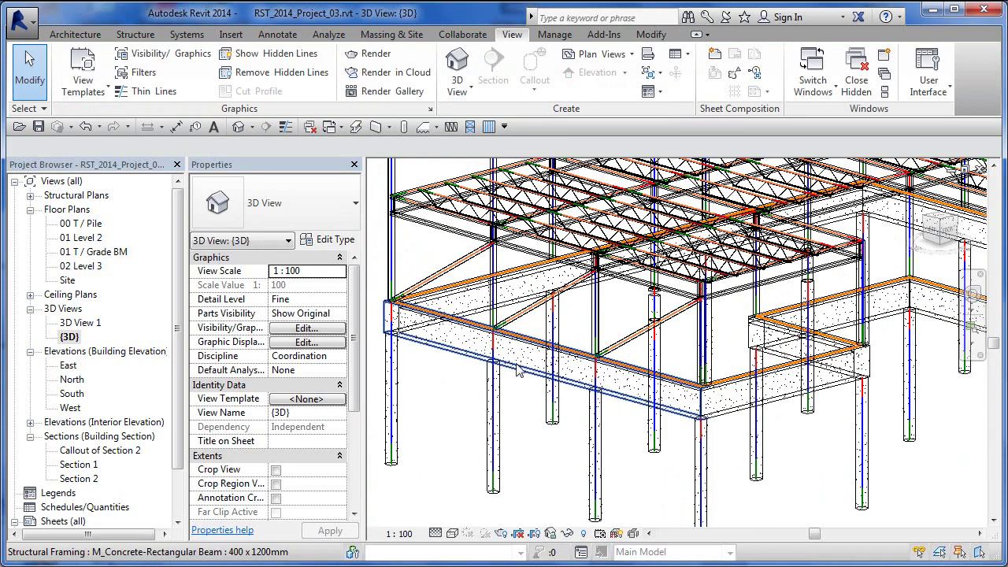
pyautogui.click(620, 444)
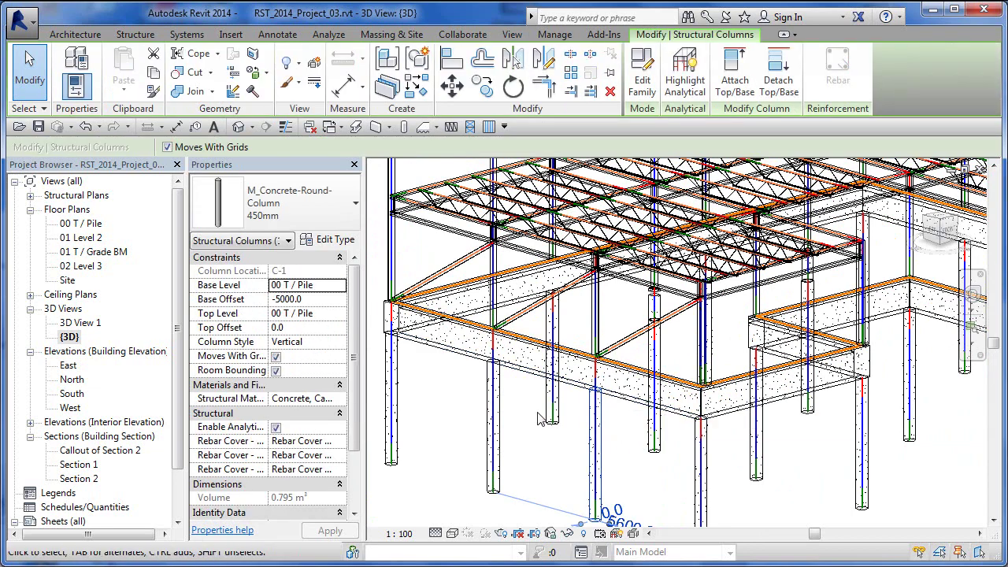
pyautogui.click(504, 414)
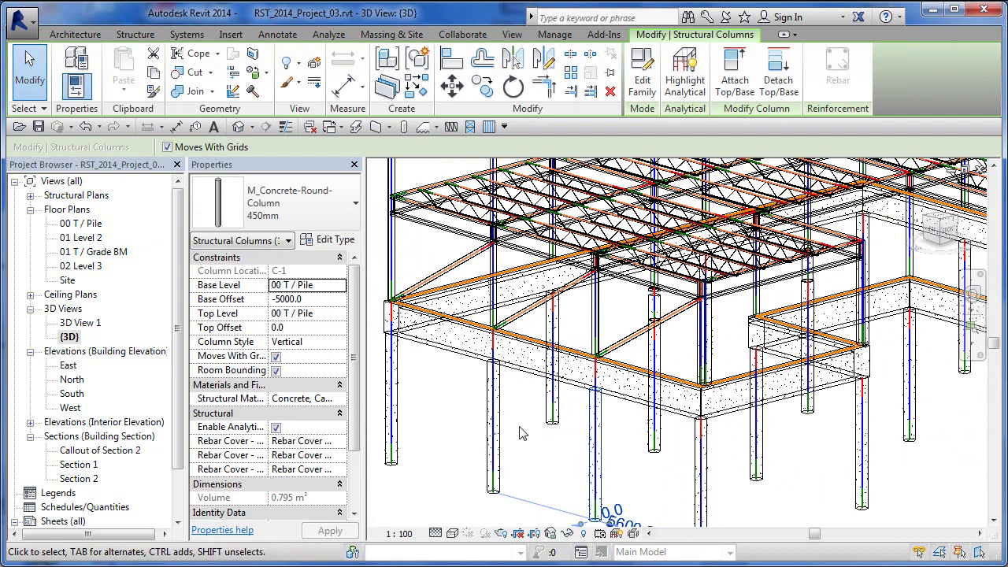
pyautogui.click(518, 375)
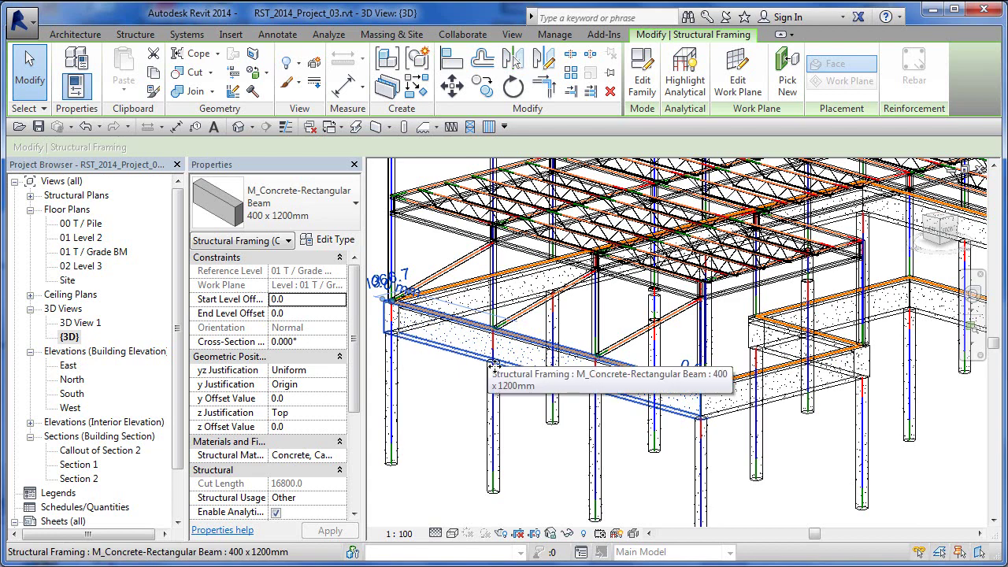
pyautogui.click(603, 430)
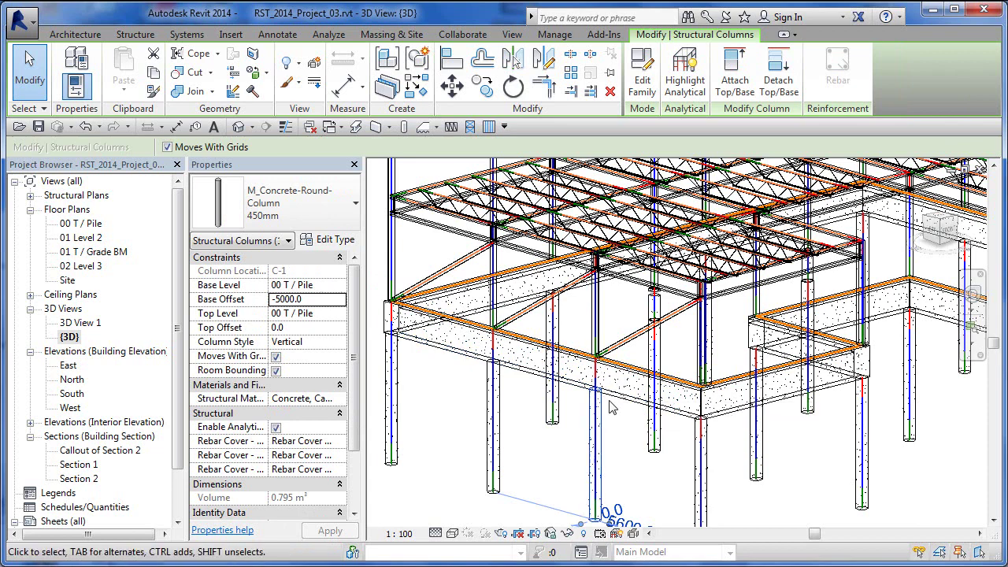
pyautogui.press('Escape')
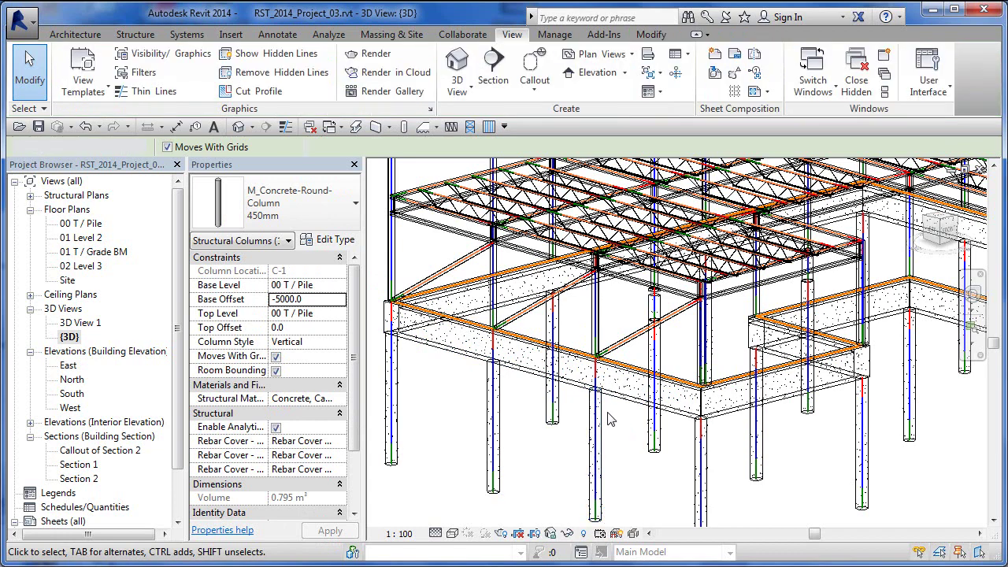
pyautogui.moveTo(623, 403); pyautogui.dragTo(619, 351, button='middle')
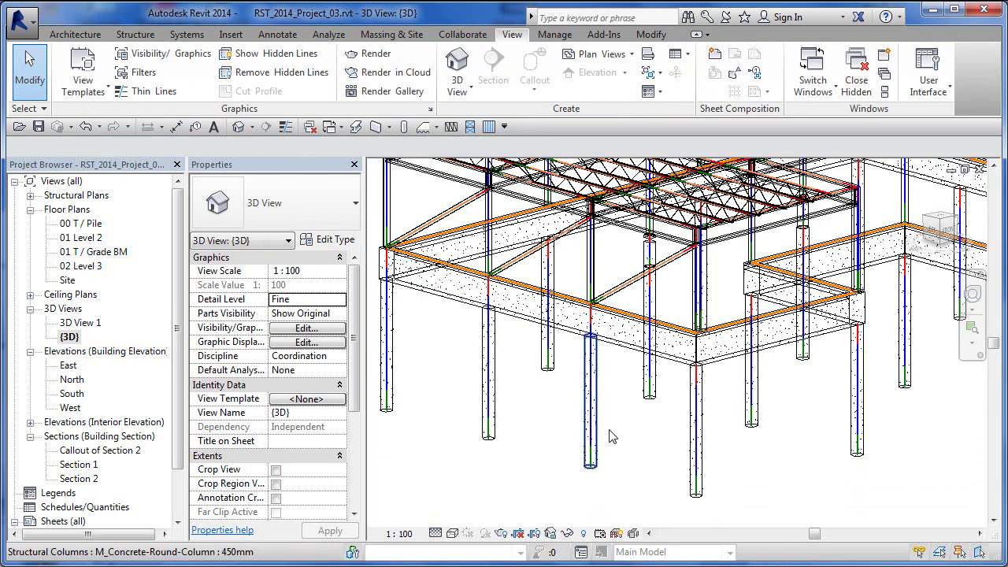
pyautogui.moveTo(619, 402); pyautogui.dragTo(592, 445, button='middle')
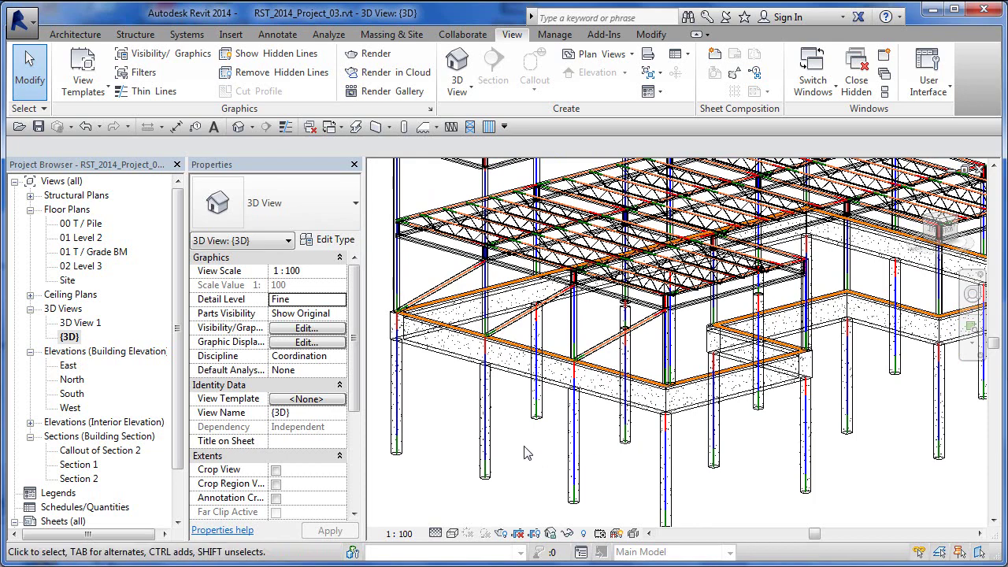
# - Hide all model categories in the {3D} view's visibility overrides so only the analytical model shows
pyautogui.press('v')
pyautogui.press('g')
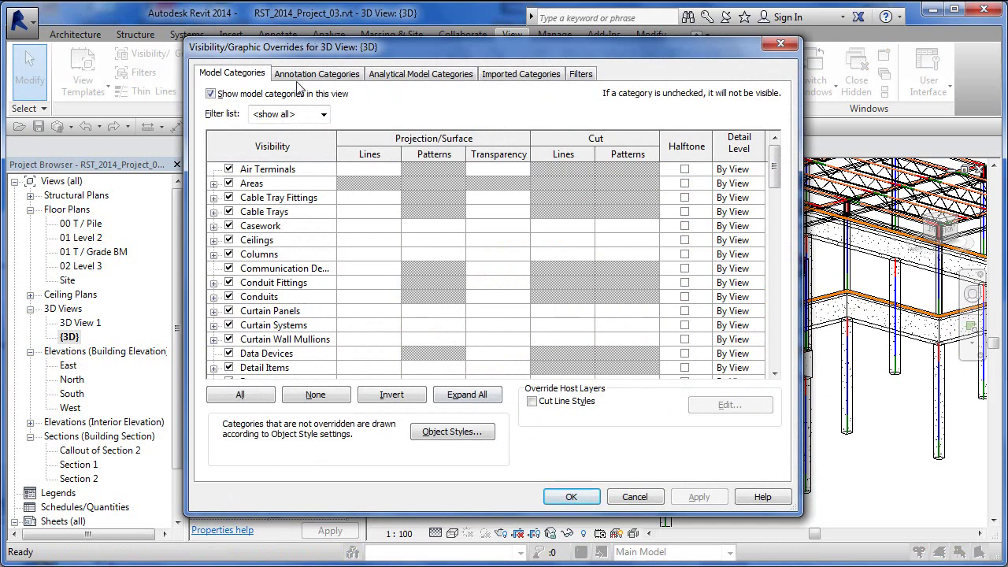
pyautogui.click(210, 94)
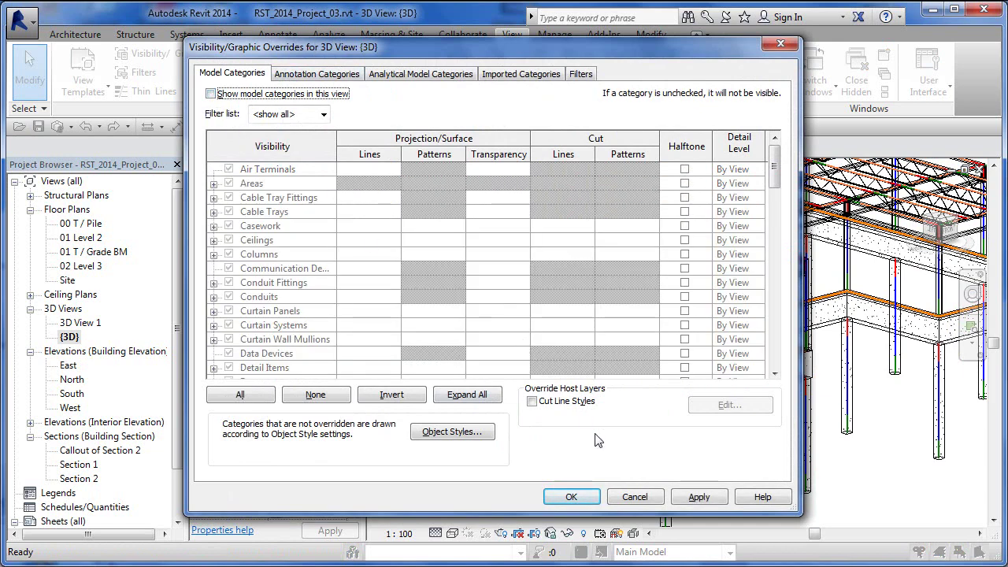
pyautogui.click(571, 496)
# - Examine the analytical columns and braces from several angles, checking how their ends meet the grade beam lines
pyautogui.click(717, 446)
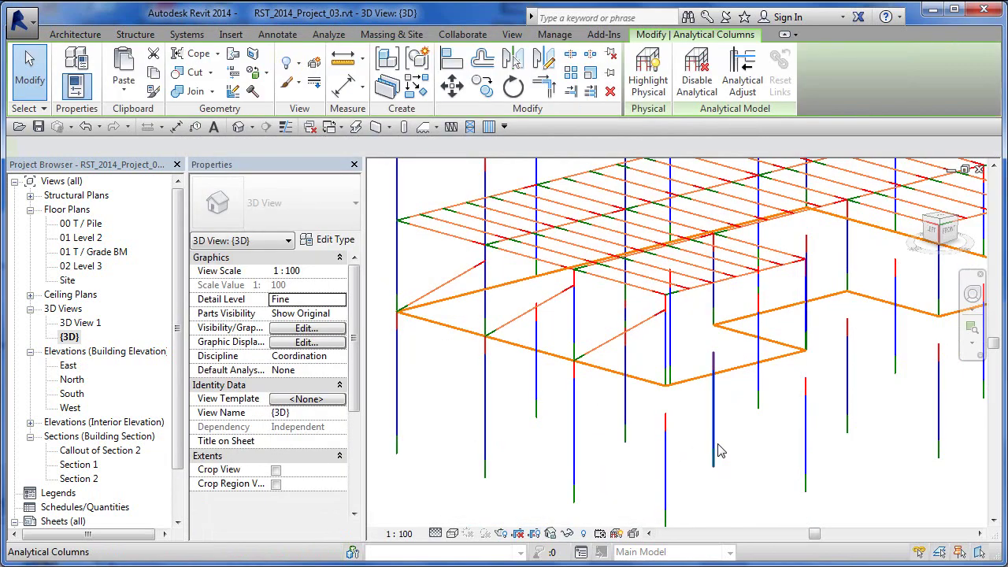
pyautogui.keyDown('shift'); pyautogui.moveTo(725, 449); pyautogui.dragTo(766, 478, button='middle'); pyautogui.keyUp('shift')
pyautogui.scroll(5, 848, 389)
pyautogui.moveTo(740, 386); pyautogui.dragTo(622, 417, button='middle')
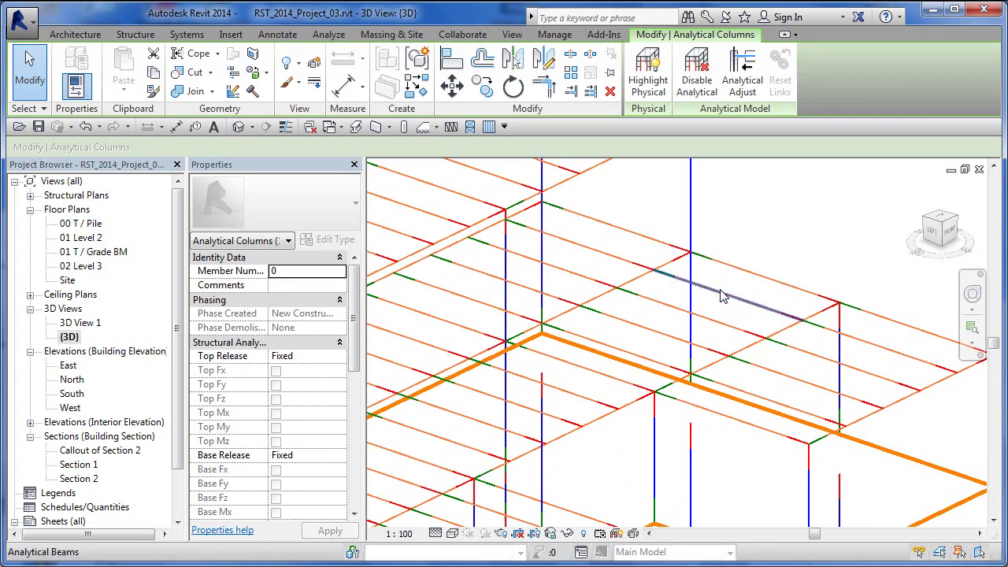
pyautogui.scroll(-5, 721, 296)
pyautogui.moveTo(711, 315); pyautogui.dragTo(672, 401, button='middle')
pyautogui.scroll(4, 729, 294)
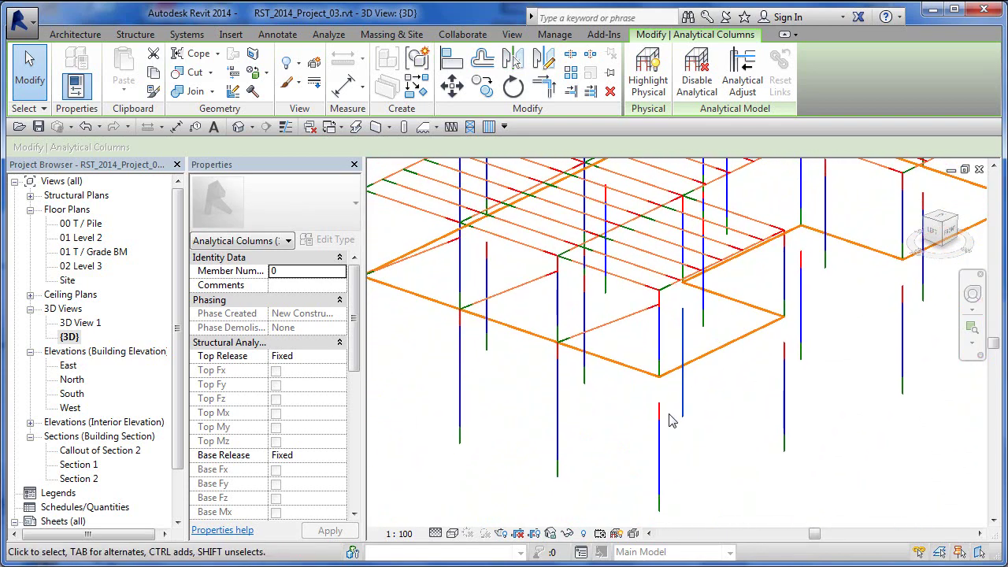
pyautogui.click(625, 330)
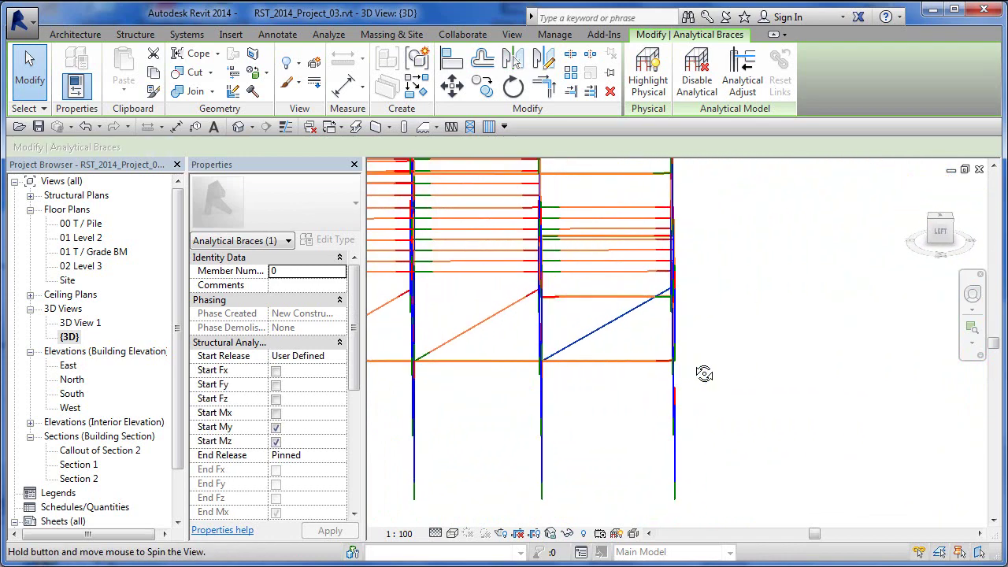
pyautogui.click(742, 380)
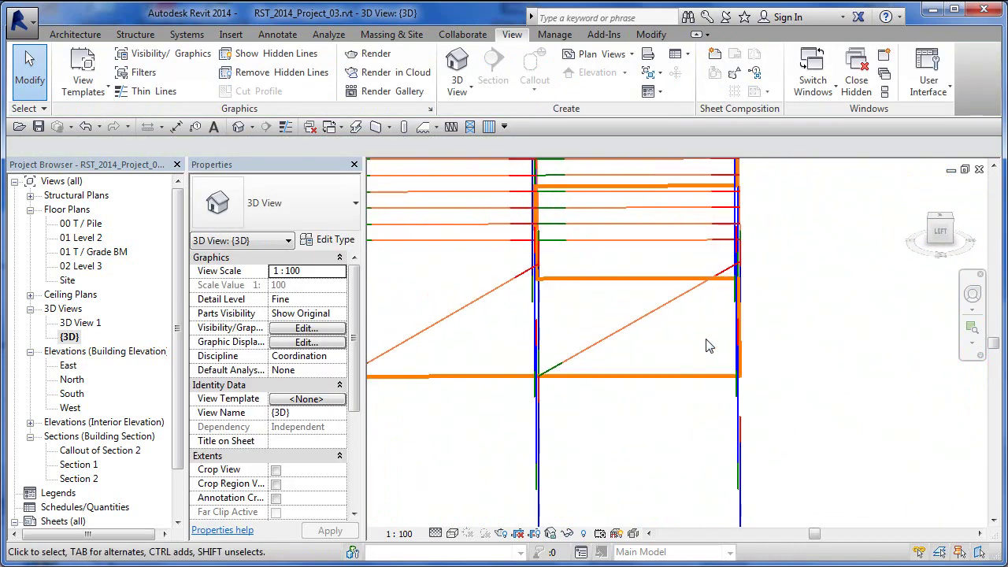
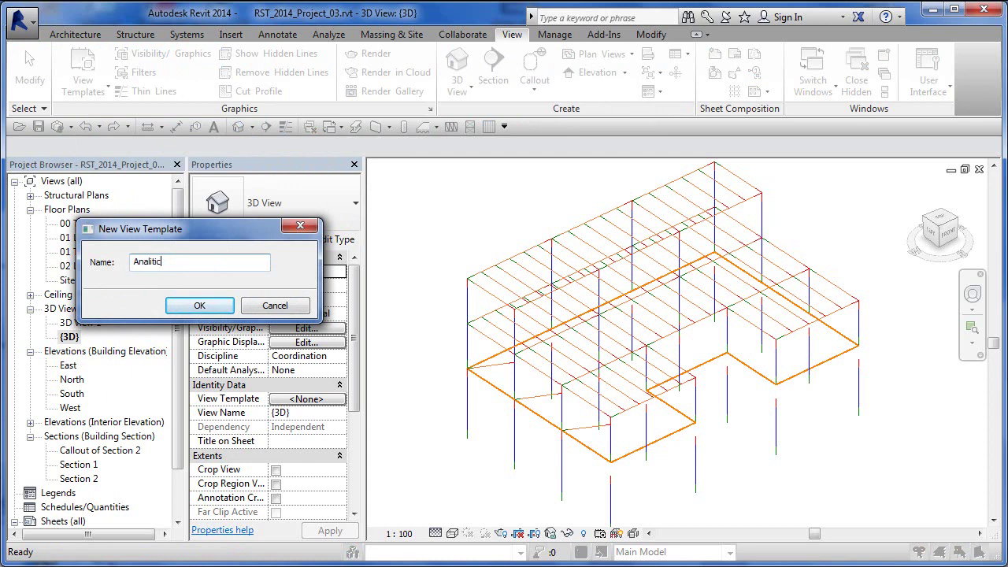
# - Save the {3D} view's settings as a new view template named Analitical
pyautogui.click(203, 307)
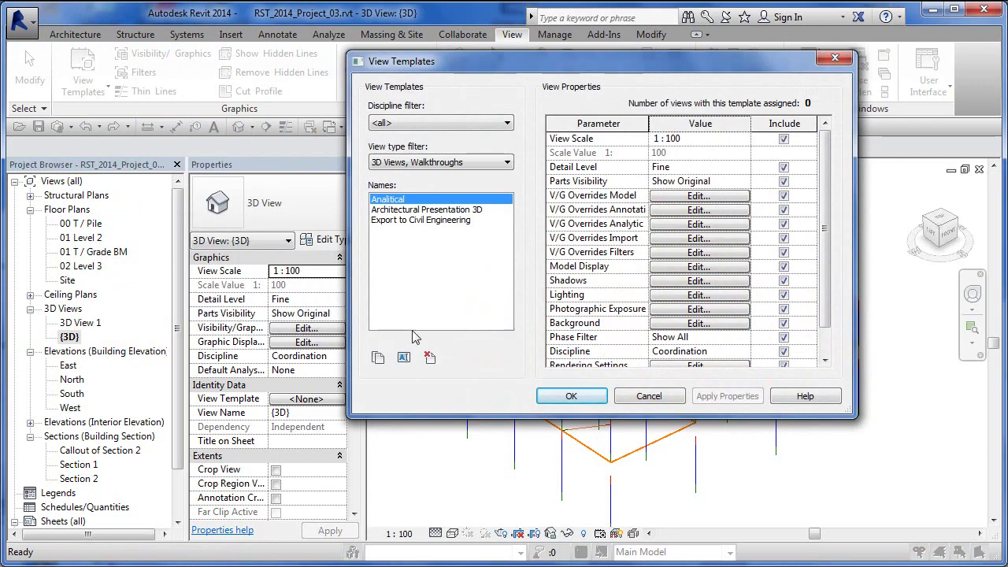
pyautogui.click(589, 399)
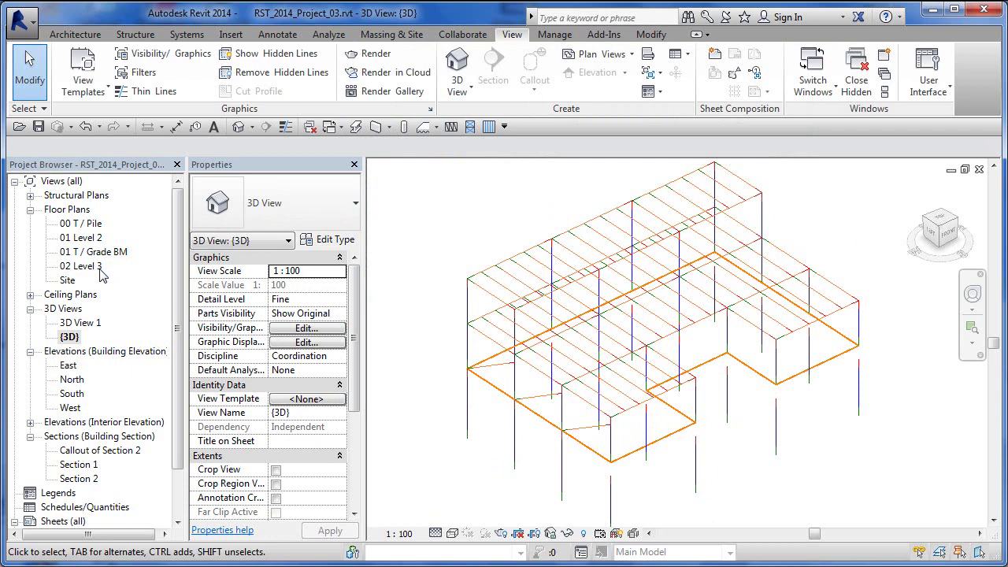
# - Open the 01 Level 2 floor plan and duplicate it with detailing
pyautogui.doubleClick(82, 237)
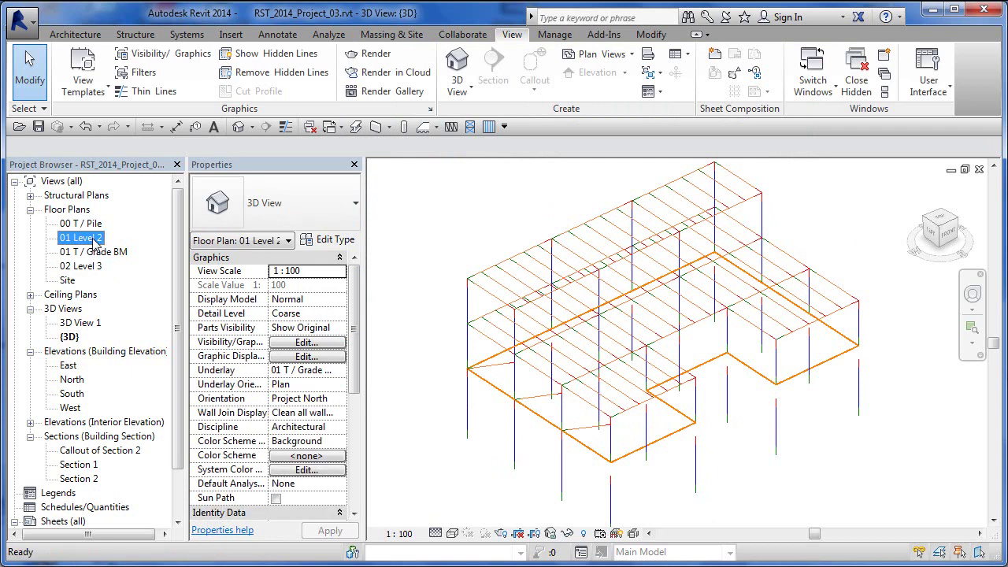
pyautogui.scroll(-2, 482, 323)
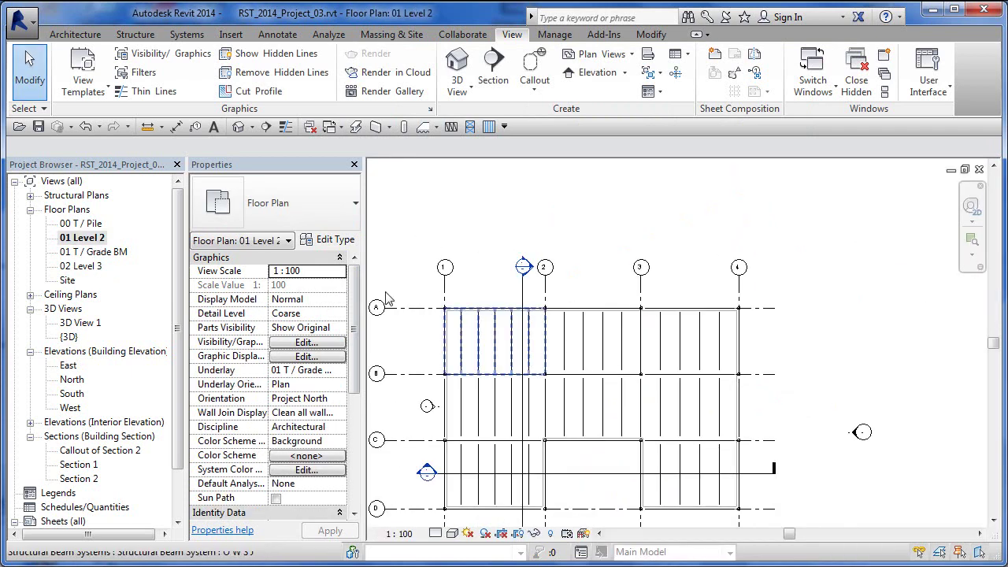
pyautogui.rightClick(91, 236)
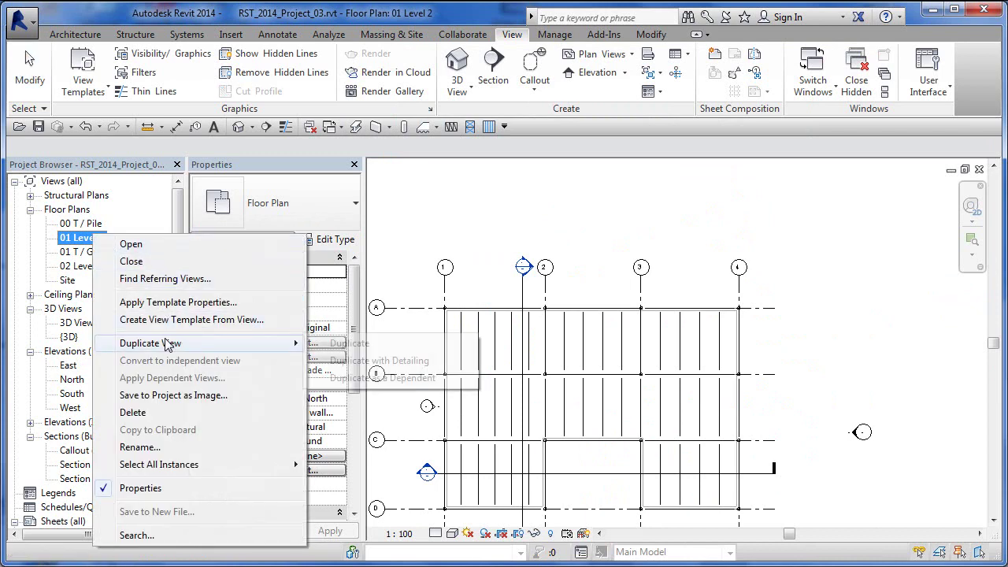
pyautogui.moveTo(167, 343)
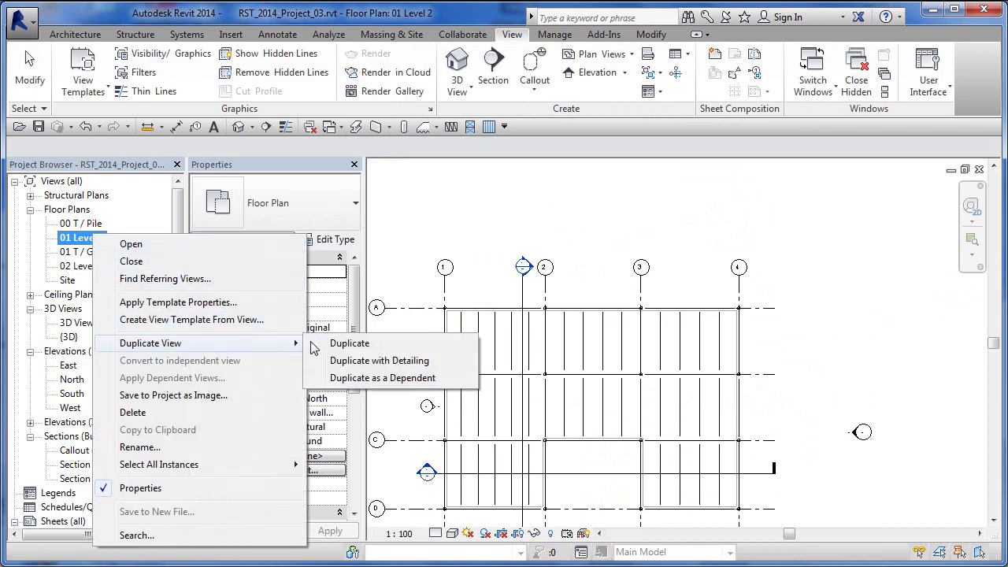
pyautogui.click(396, 361)
pyautogui.moveTo(482, 392); pyautogui.dragTo(538, 285, button='middle')
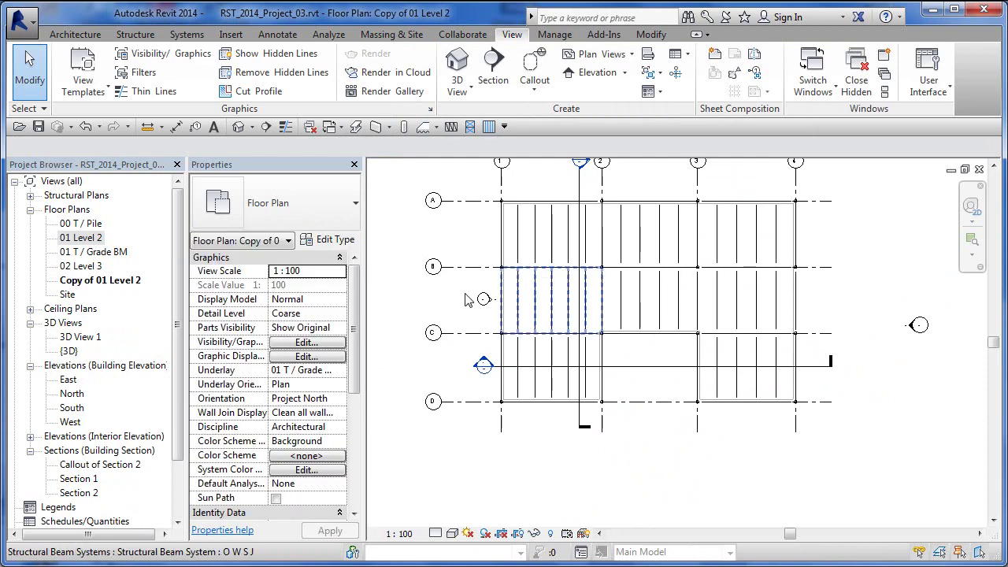
# - Apply the Analitical view template to the Copy of 01 Level 2 plan, listing templates of all view types
pyautogui.click(108, 84)
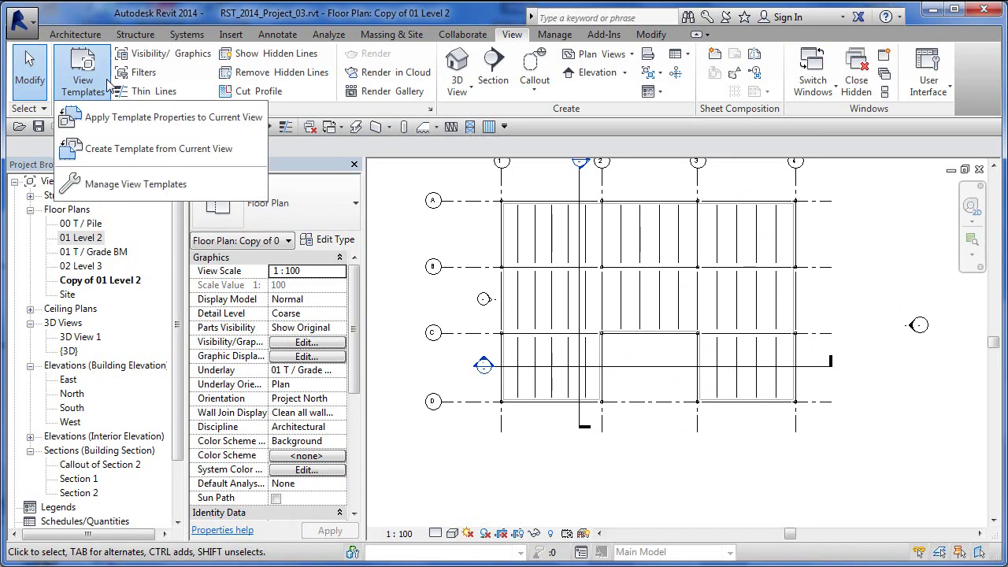
pyautogui.click(98, 116)
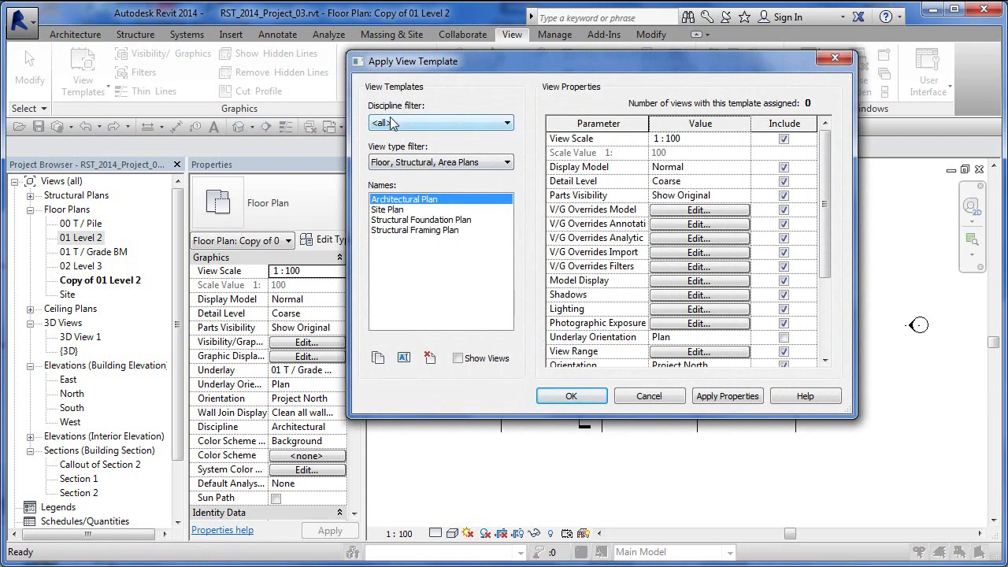
pyautogui.click(428, 163)
pyautogui.click(391, 174)
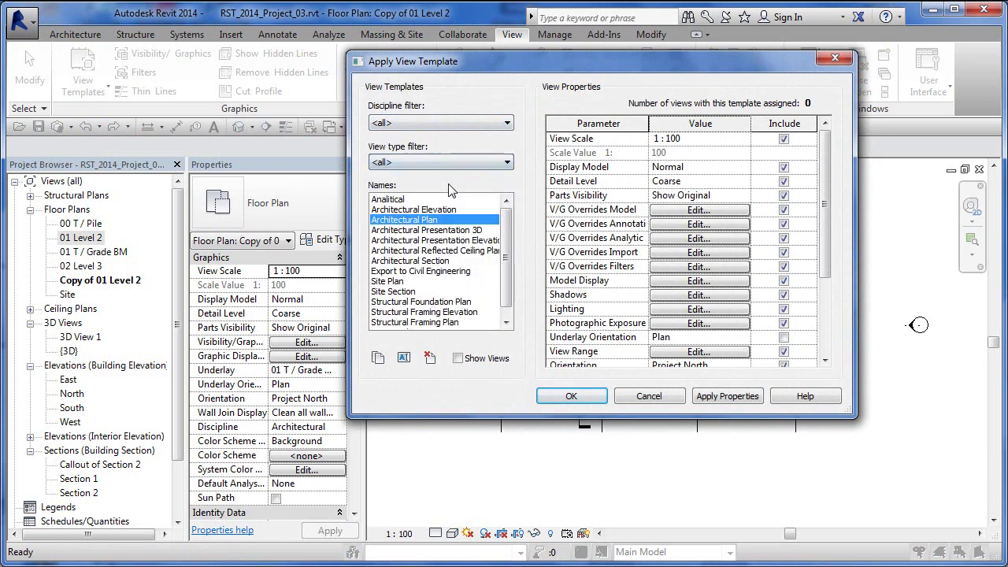
pyautogui.click(397, 199)
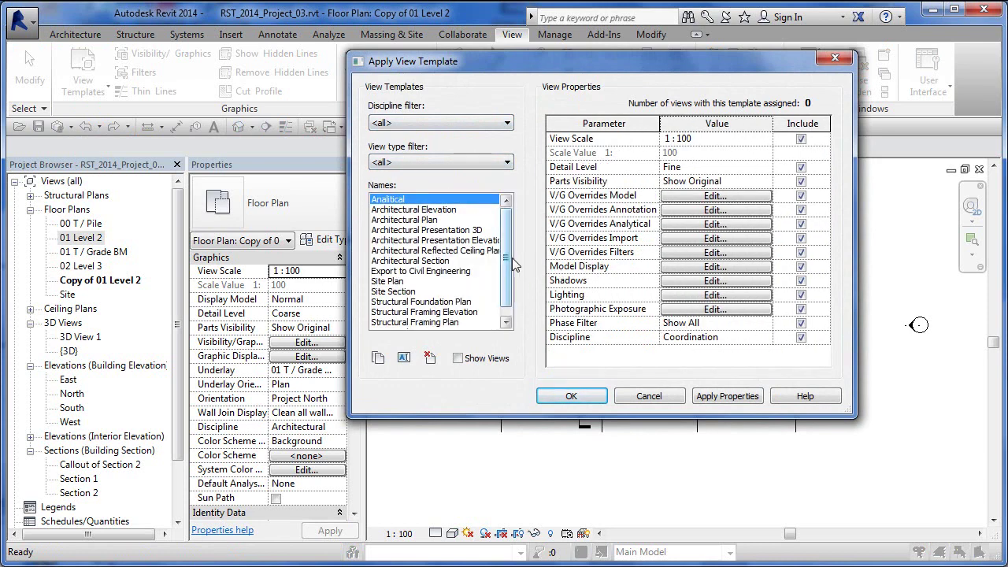
pyautogui.scroll(-2, 509, 274)
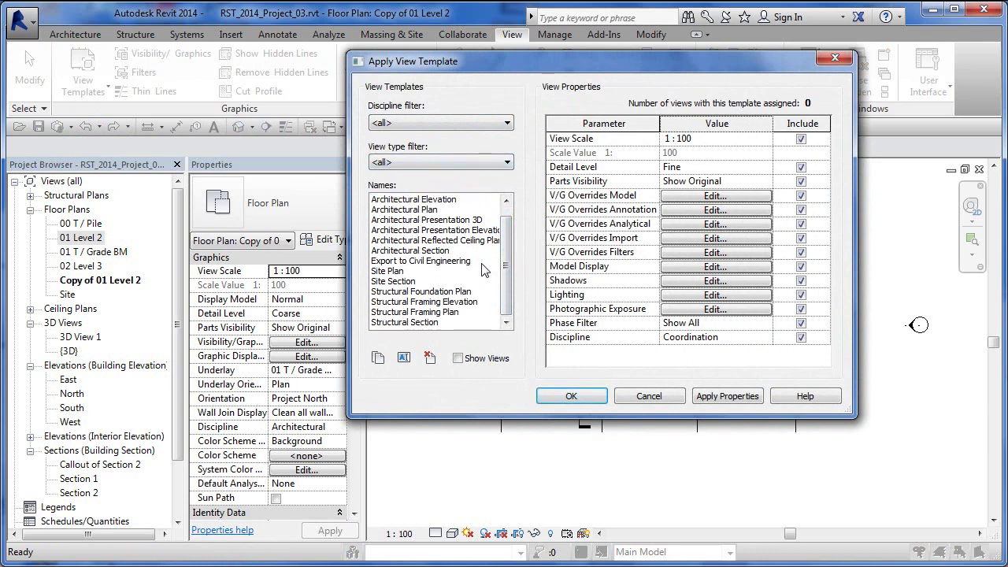
pyautogui.scroll(1, 509, 261)
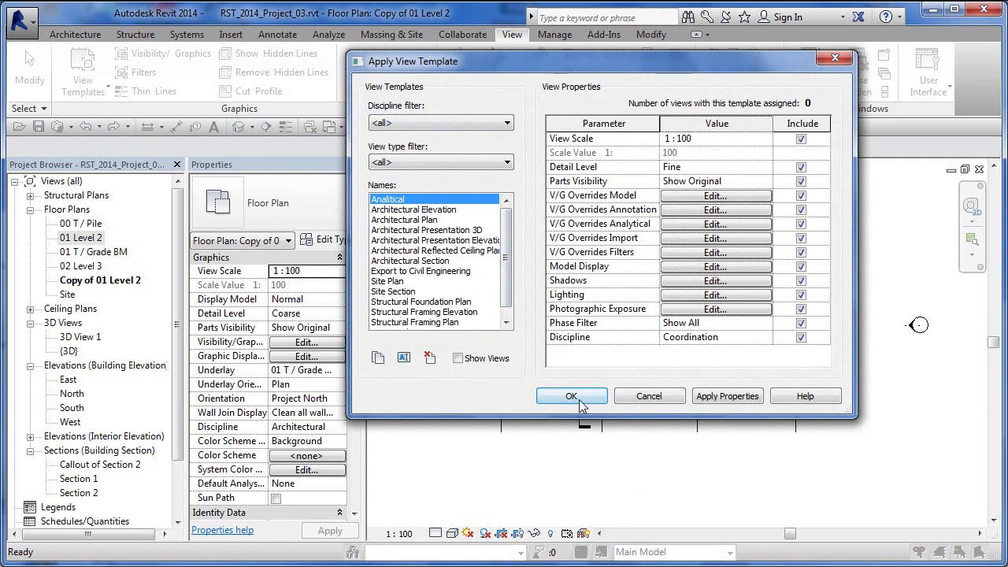
pyautogui.click(572, 396)
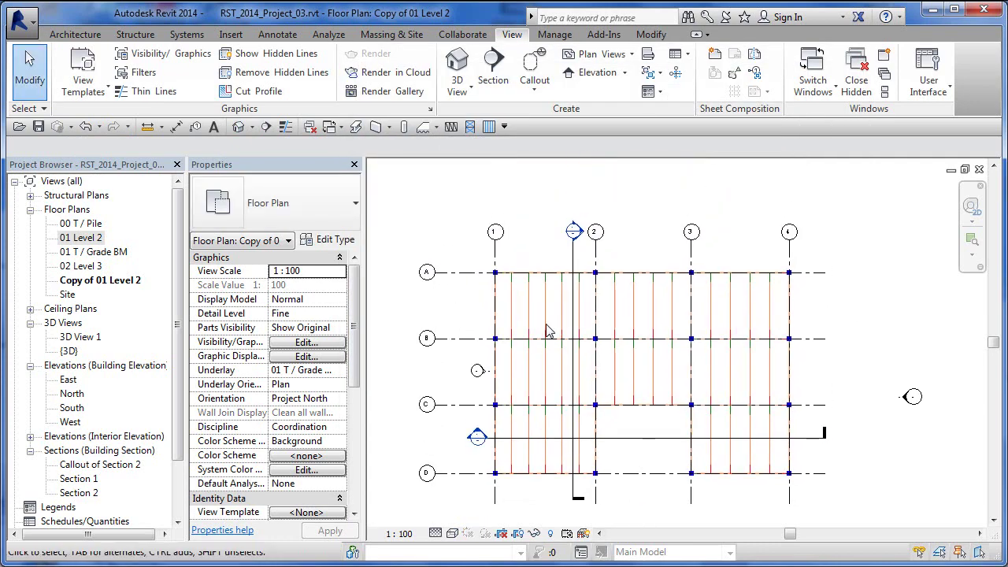
# - Examine the analytical beams in the plan, checking the start and end releases of the grid A beam between grids 1 and 2
pyautogui.scroll(2, 544, 329)
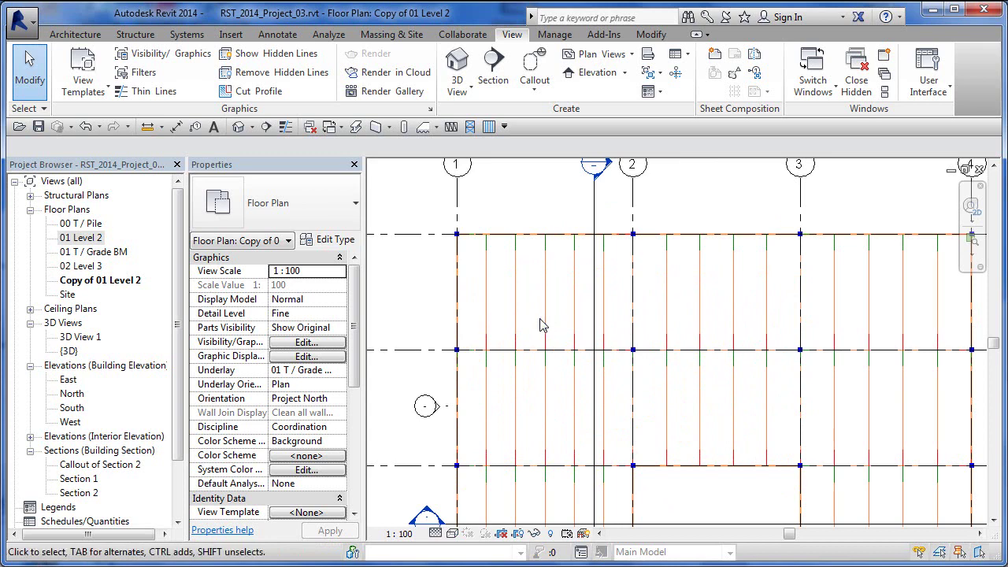
pyautogui.scroll(2, 532, 299)
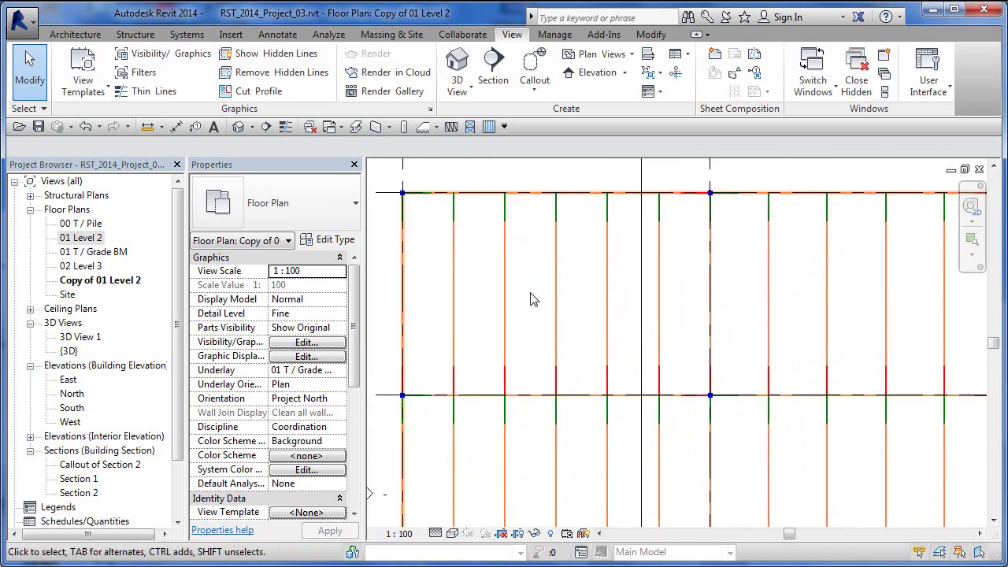
pyautogui.scroll(2, 486, 263)
pyautogui.scroll(-2, 498, 343)
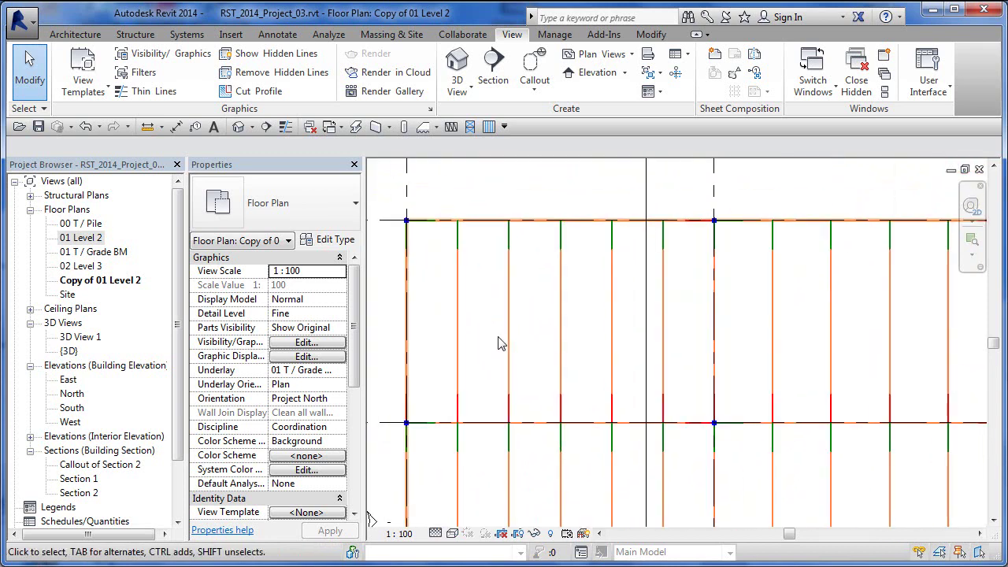
pyautogui.scroll(2, 424, 227)
pyautogui.scroll(-1, 424, 227)
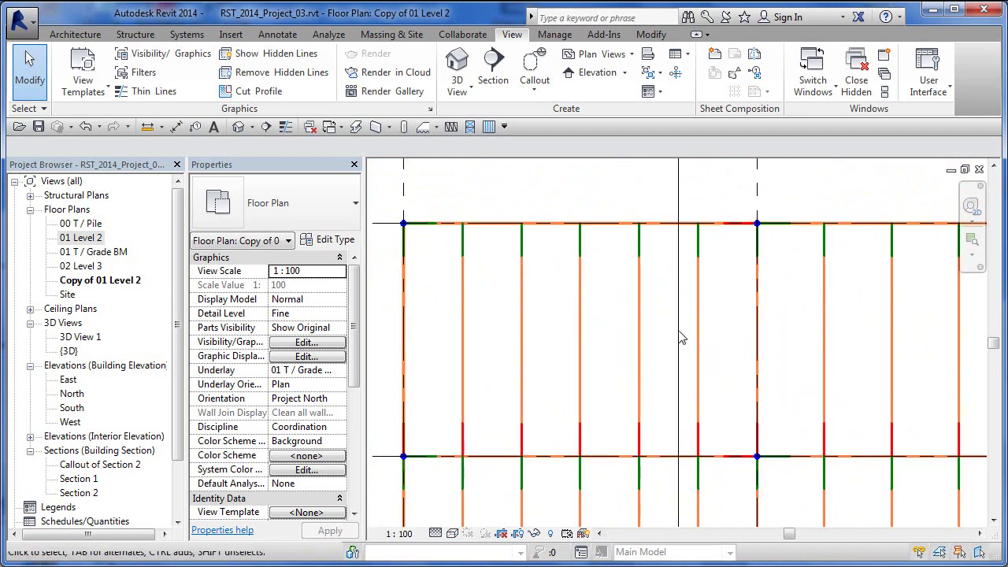
pyautogui.moveTo(654, 319); pyautogui.dragTo(703, 345, button='middle')
pyautogui.scroll(-1, 598, 248)
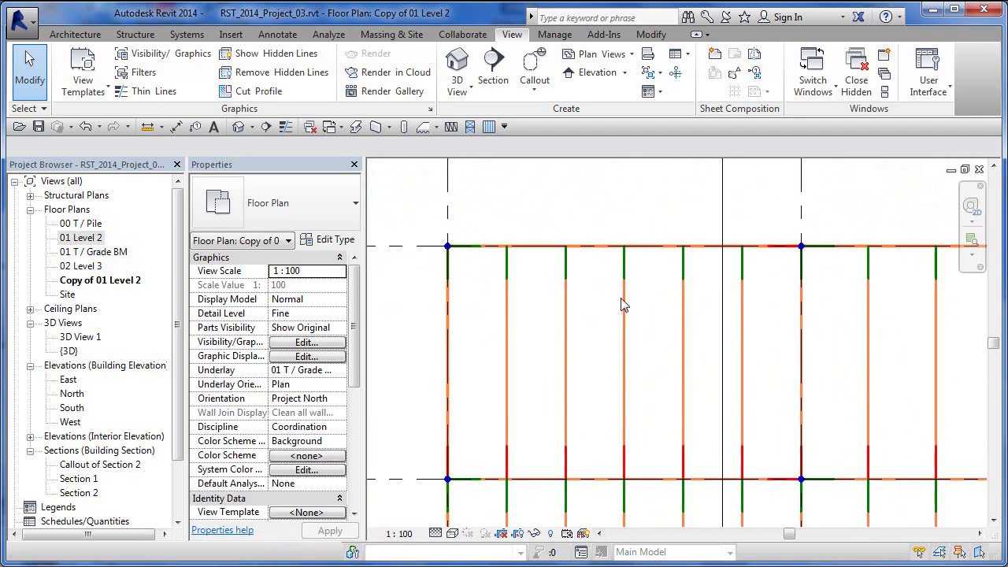
pyautogui.click(597, 251)
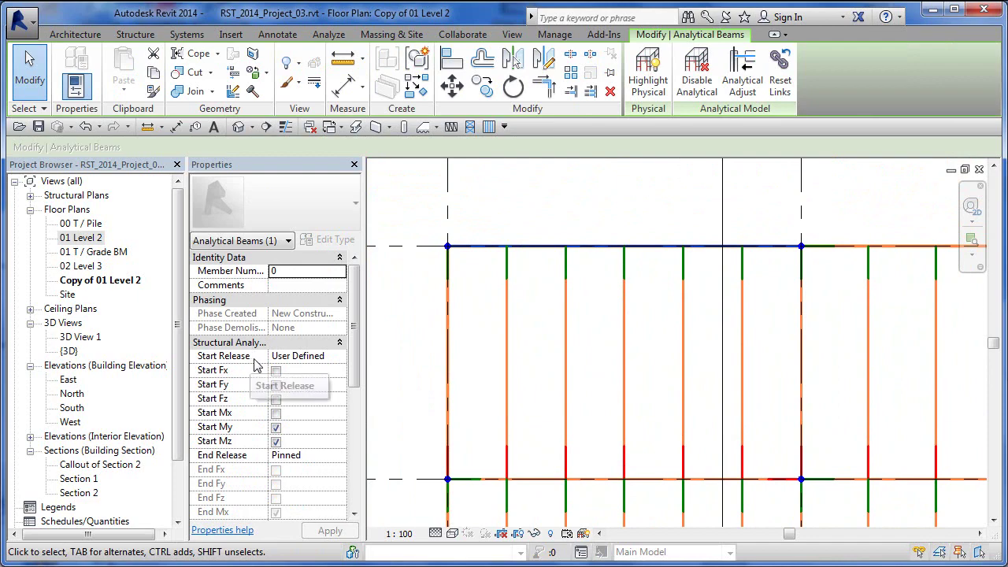
pyautogui.click(475, 294)
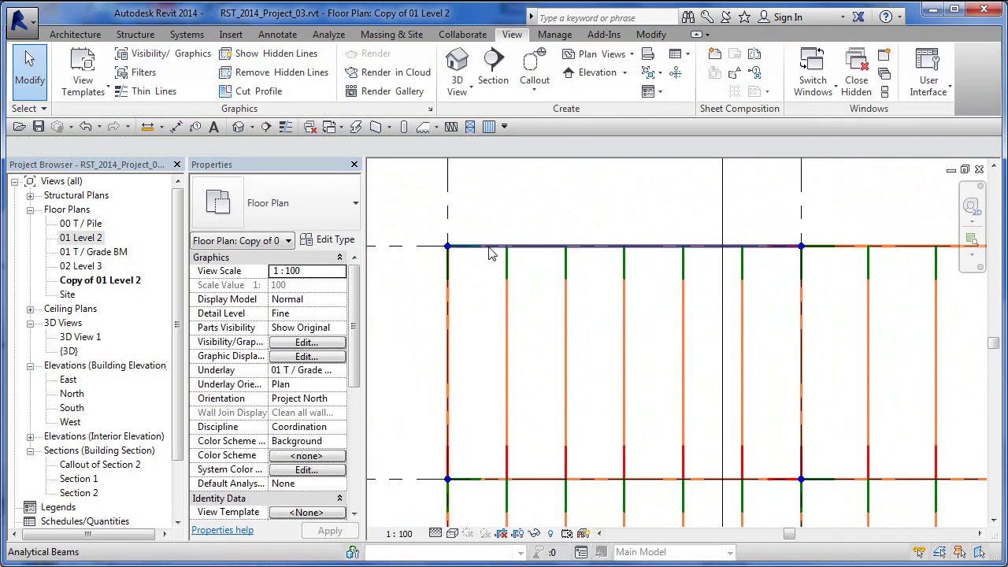
pyautogui.click(490, 251)
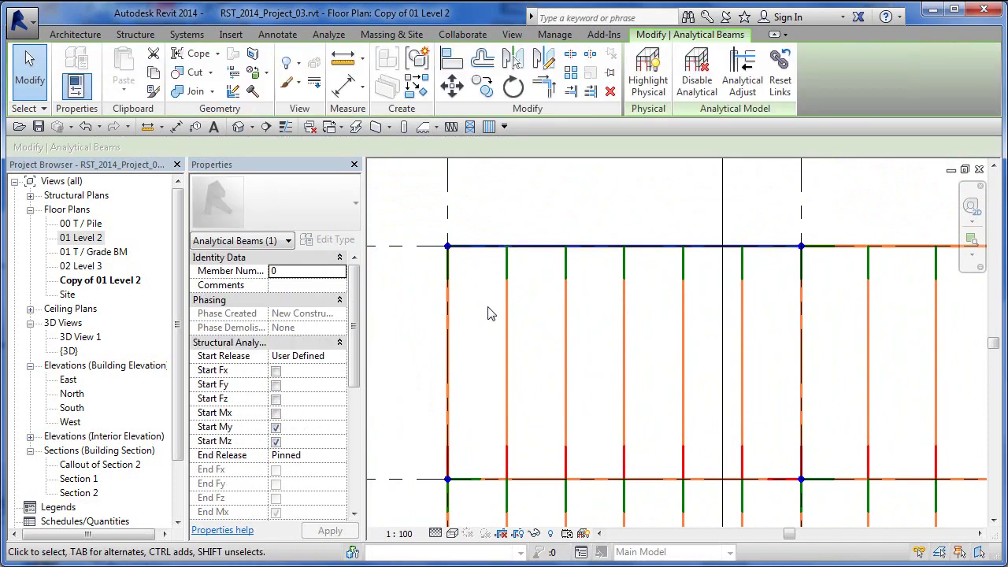
pyautogui.click(488, 314)
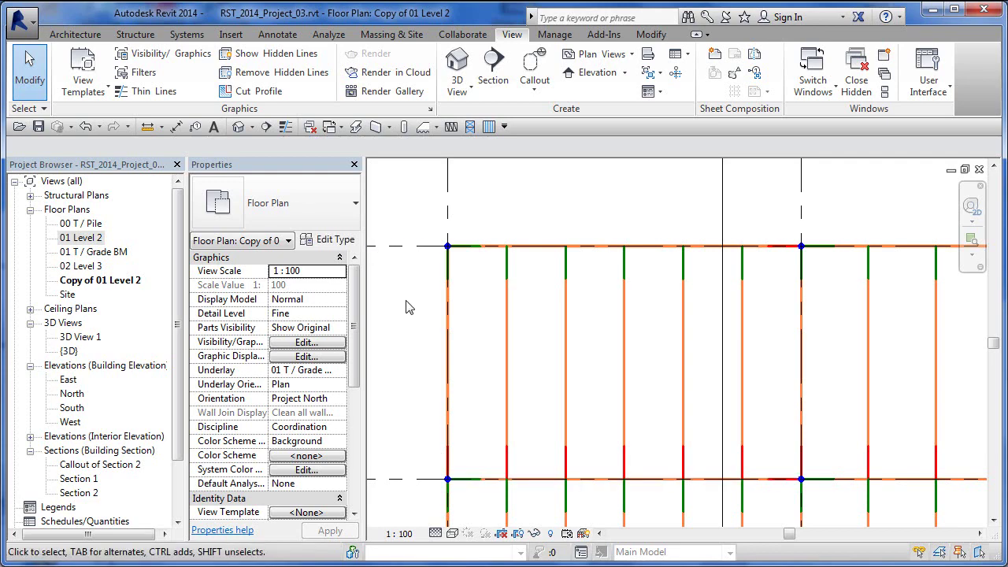
# - Show the model categories again in the Copy of 01 Level 2 plan's visibility overrides
pyautogui.press('v')
pyautogui.press('g')
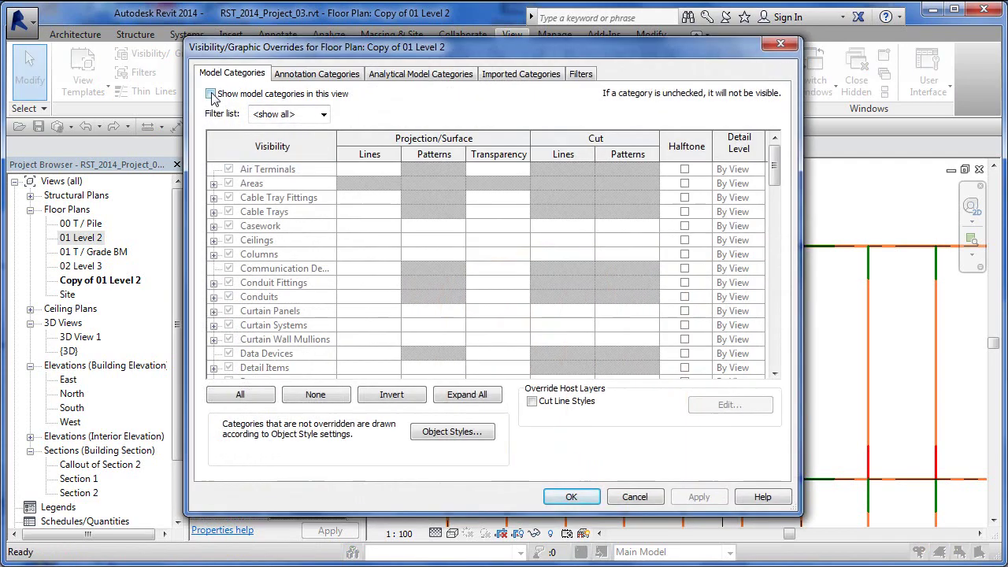
pyautogui.click(211, 93)
pyautogui.click(571, 496)
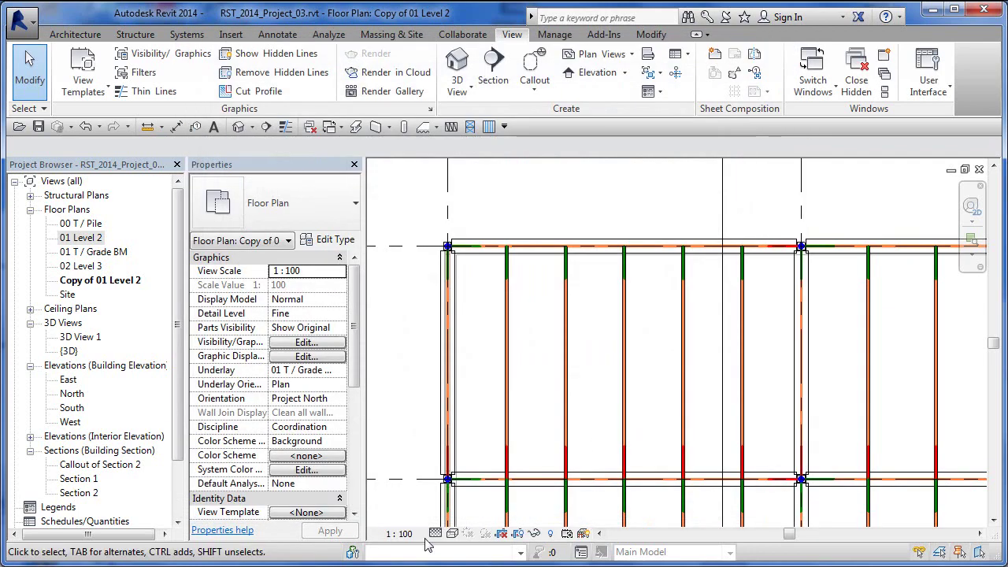
pyautogui.click(429, 534)
pyautogui.click(438, 534)
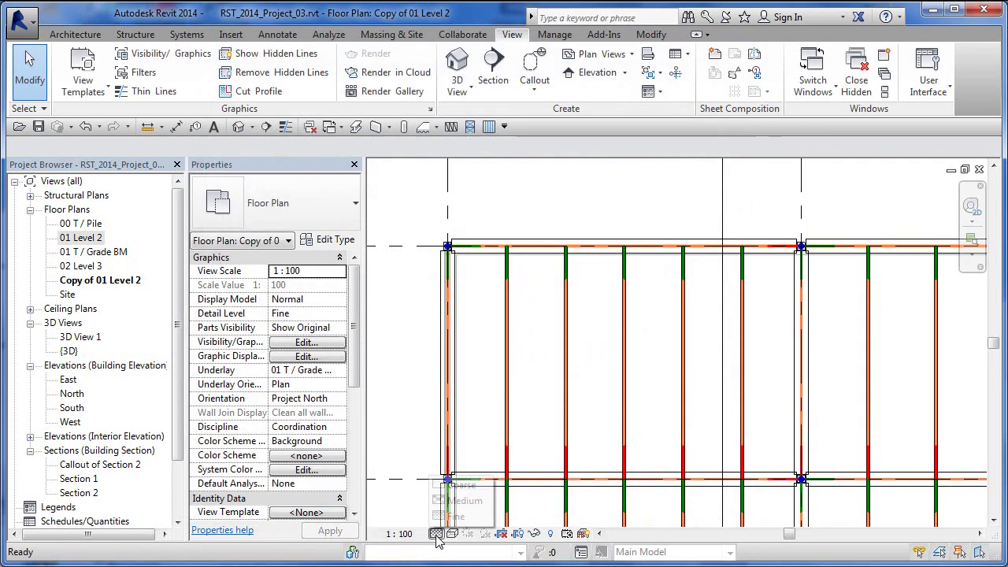
pyautogui.click(438, 534)
pyautogui.click(452, 534)
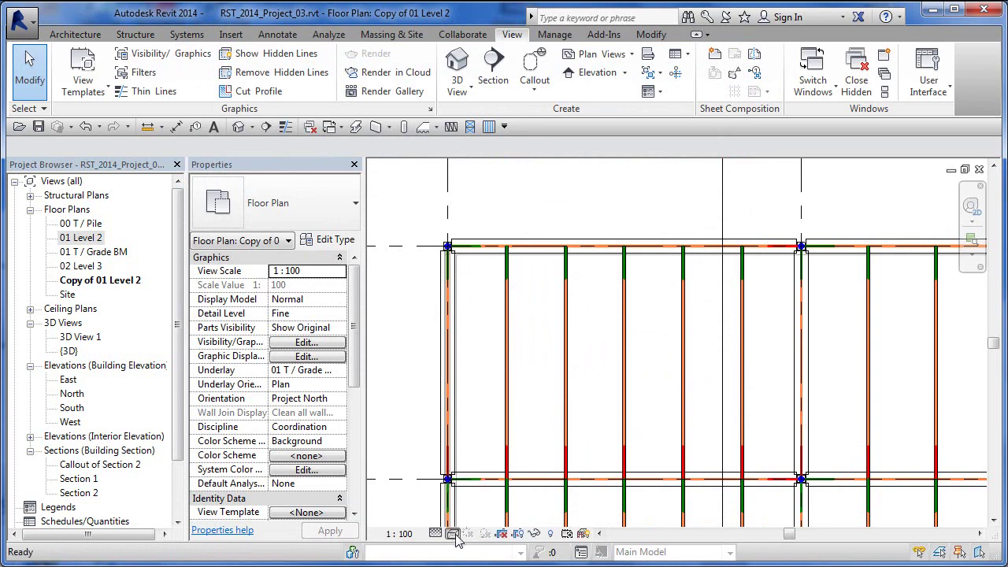
pyautogui.click(482, 441)
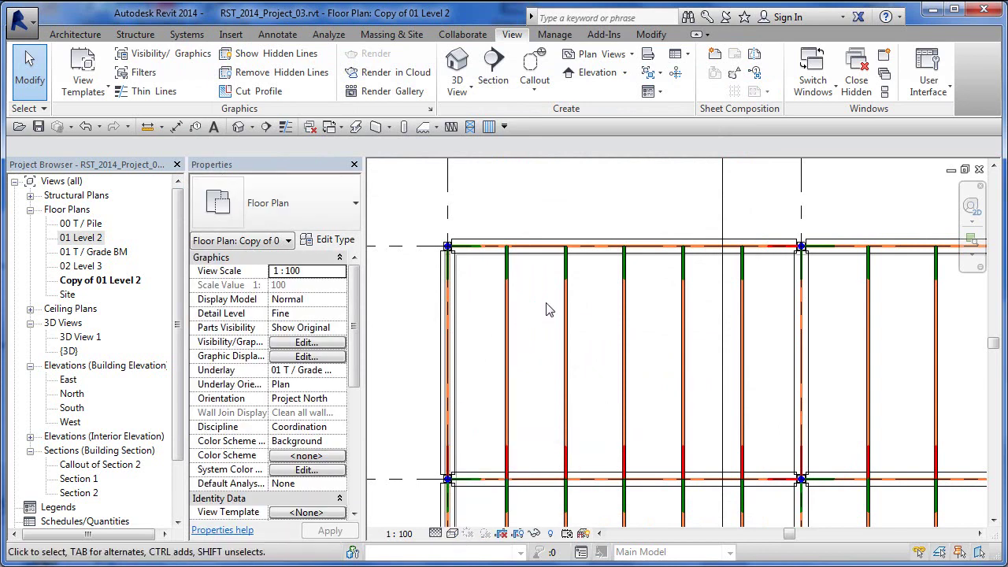
# - Inspect the properties of the physical wide flange beam on grid A between grids 1 and 2, comparing it with its analytical line
pyautogui.moveTo(550, 310); pyautogui.dragTo(546, 334, button='middle')
pyautogui.scroll(-1, 549, 339)
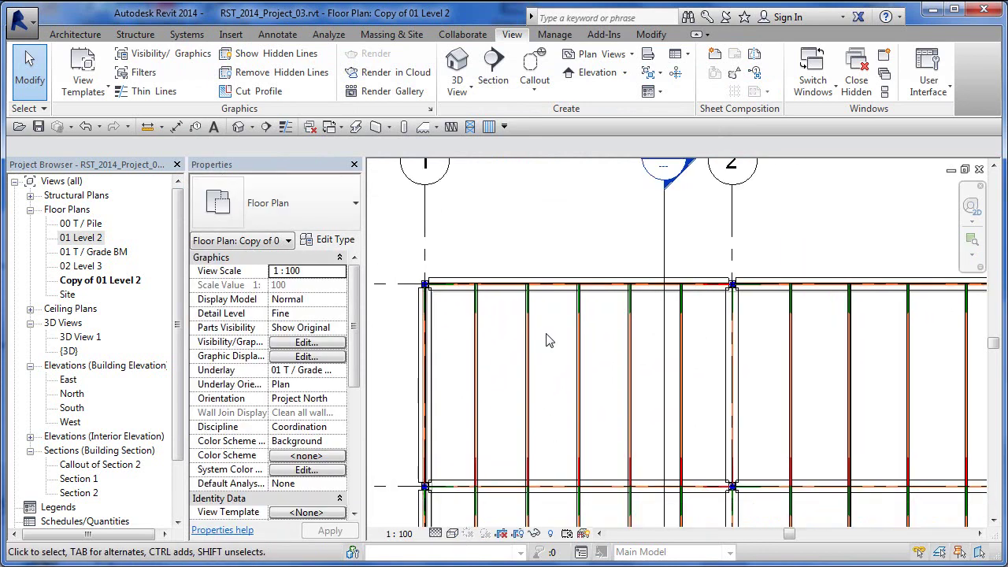
pyautogui.scroll(1, 490, 309)
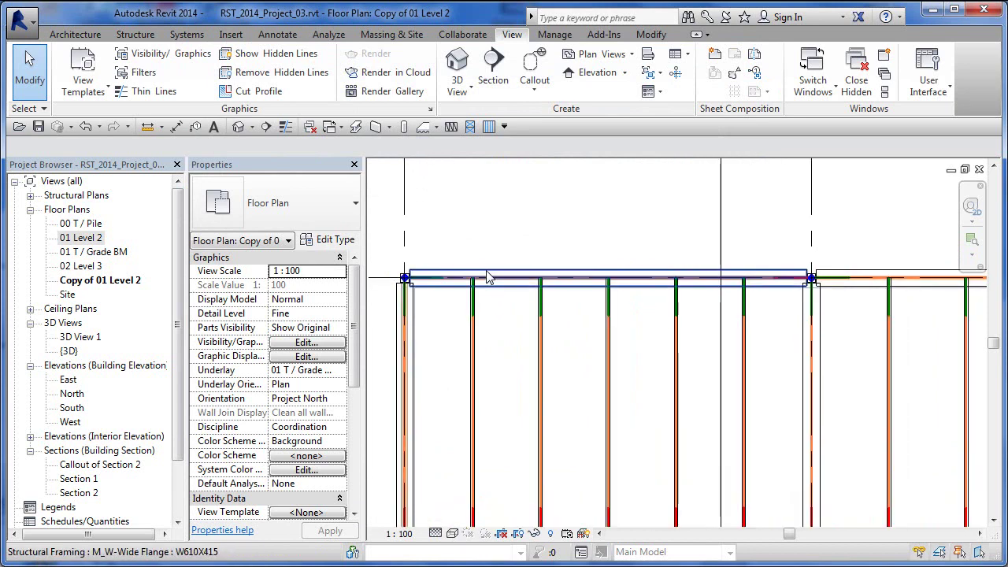
pyautogui.click(487, 277)
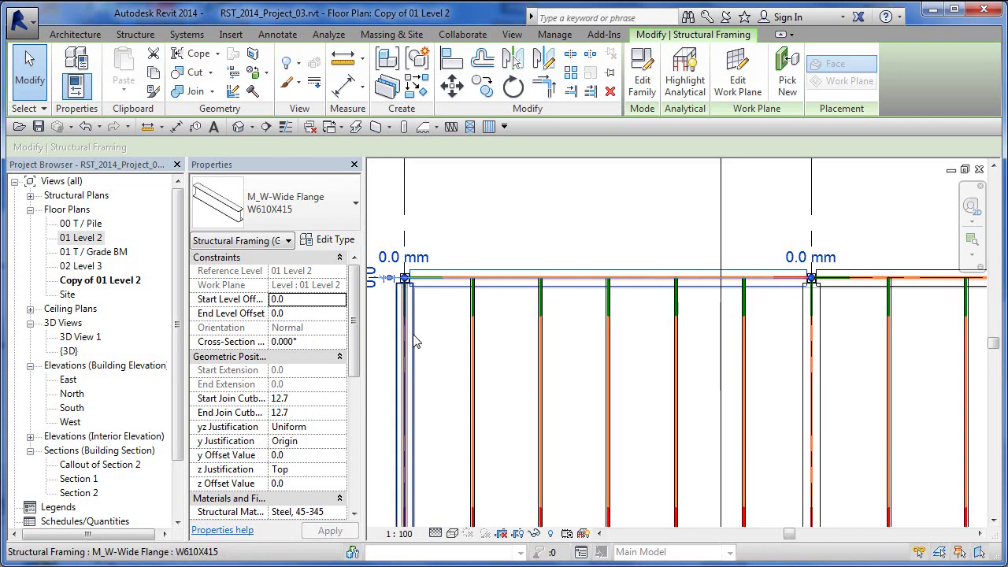
pyautogui.moveTo(463, 364); pyautogui.dragTo(476, 366, button='middle')
pyautogui.click(584, 214)
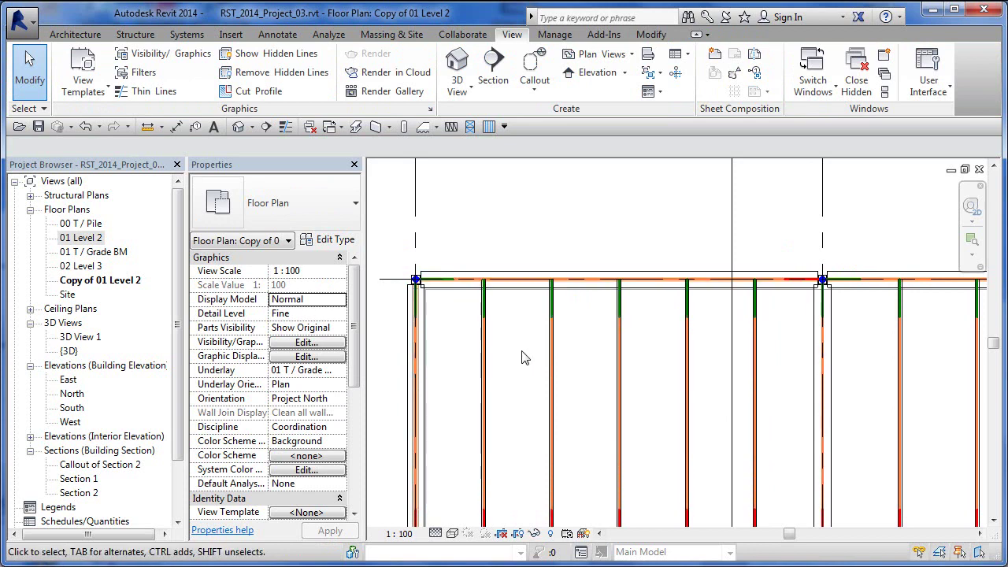
pyautogui.click(668, 300)
pyautogui.click(668, 281)
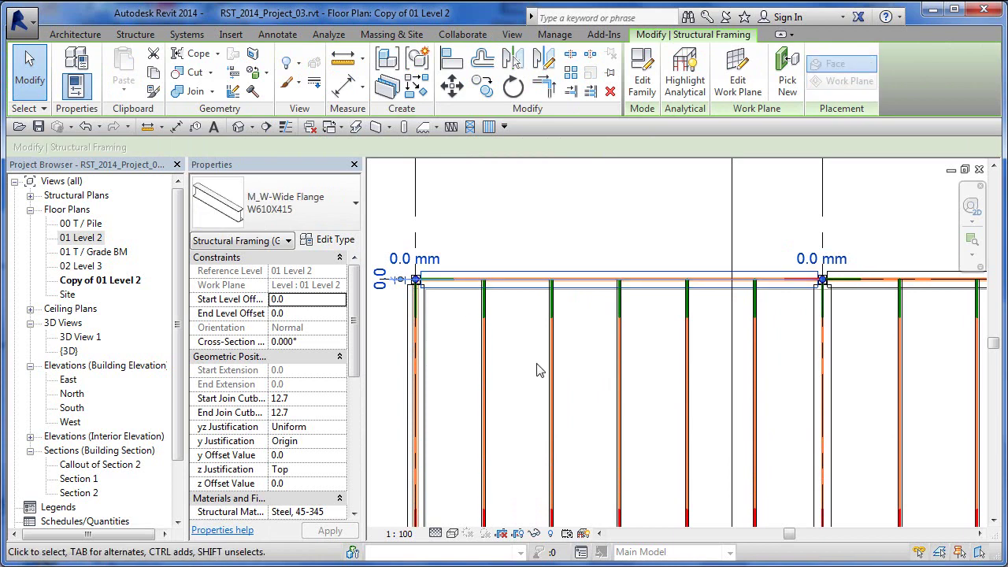
# - Unpin the bar joist nearest grid 3 in the bay between grids 3 and 4 and grids A and B
pyautogui.scroll(-2, 544, 374)
pyautogui.moveTo(551, 380); pyautogui.dragTo(641, 365, button='middle')
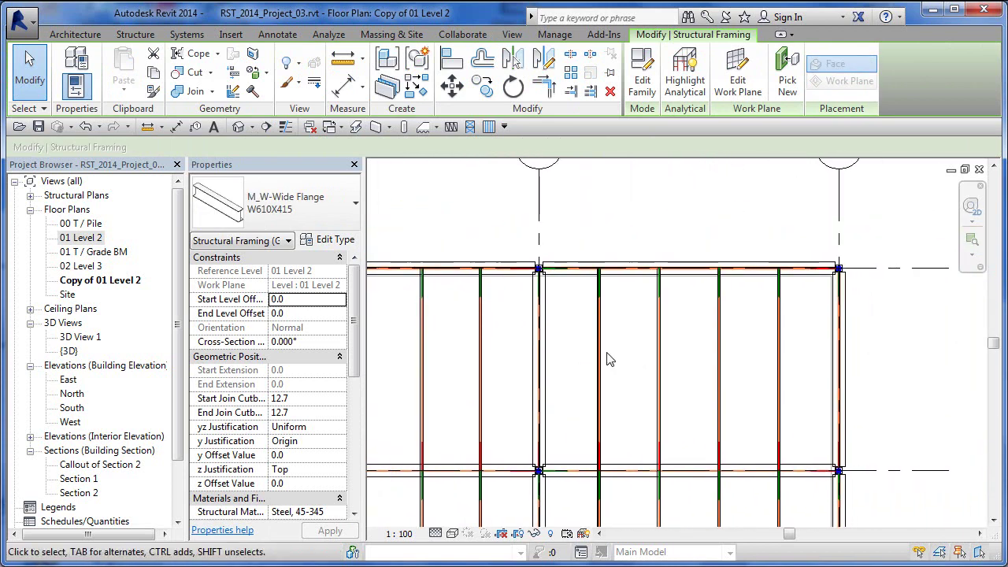
pyautogui.click(604, 360)
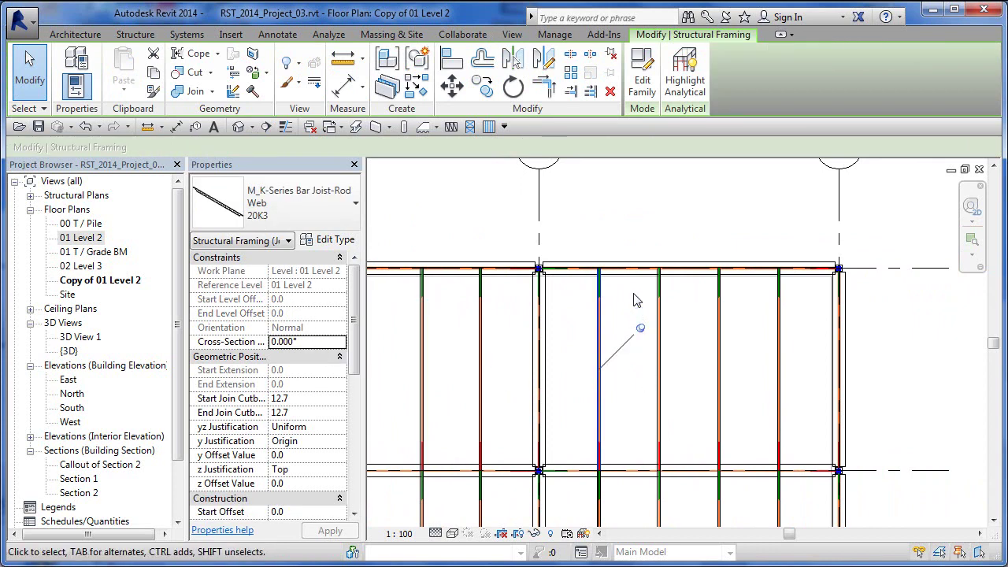
pyautogui.click(642, 331)
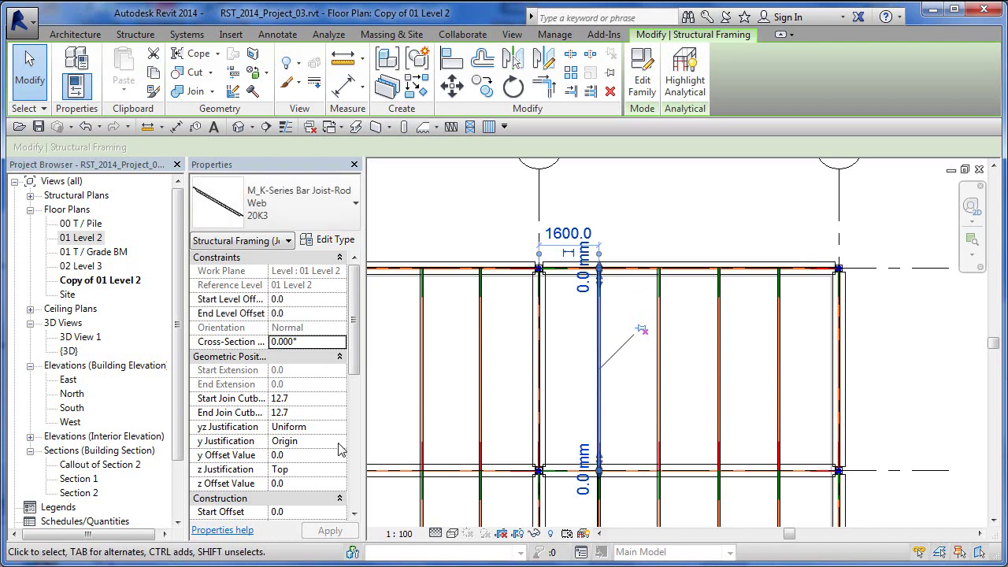
pyautogui.press('Escape')
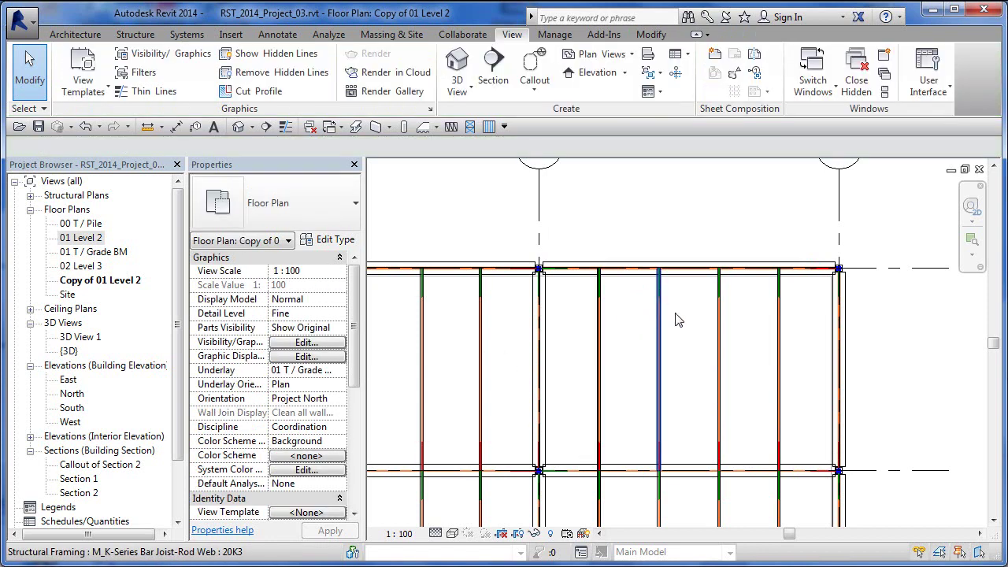
# - Return to the {3D} view and examine the analytical columns of the piles below the grade beams
pyautogui.scroll(-1, 700, 338)
pyautogui.scroll(-3, 699, 342)
pyautogui.moveTo(715, 430); pyautogui.dragTo(723, 357, button='middle')
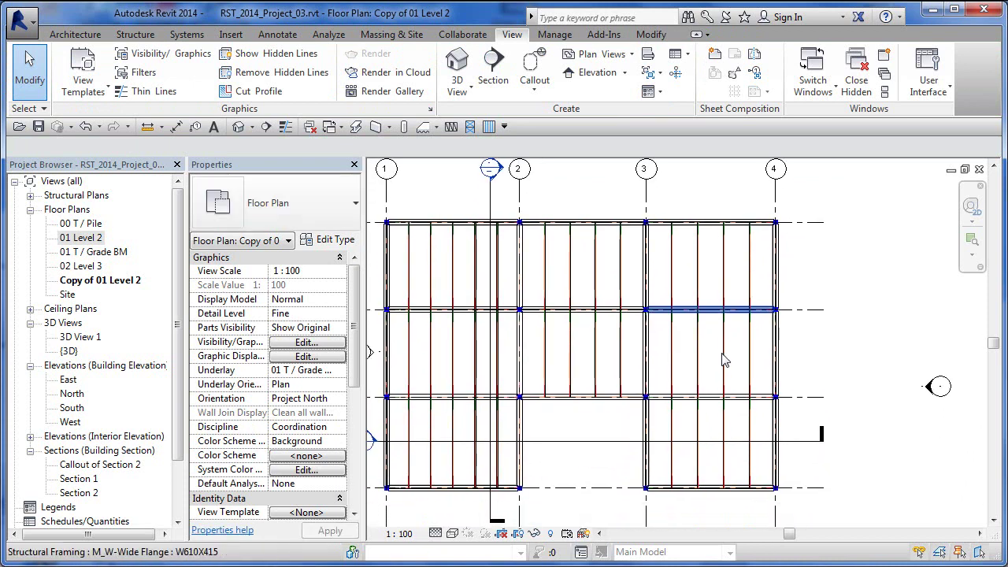
pyautogui.doubleClick(69, 351)
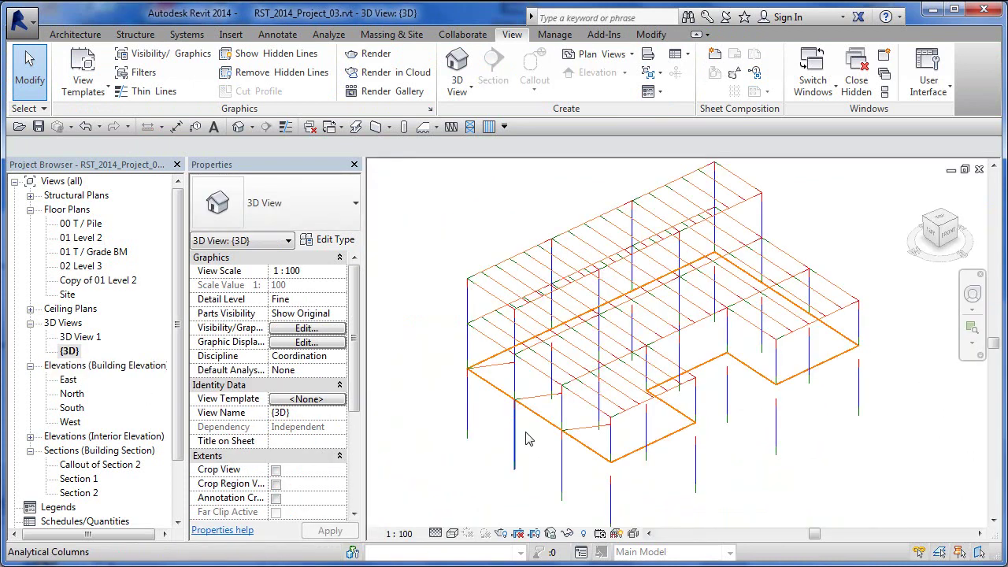
pyautogui.scroll(-2, 592, 443)
pyautogui.keyDown('shift'); pyautogui.moveTo(604, 441); pyautogui.dragTo(681, 432, button='middle'); pyautogui.keyUp('shift')
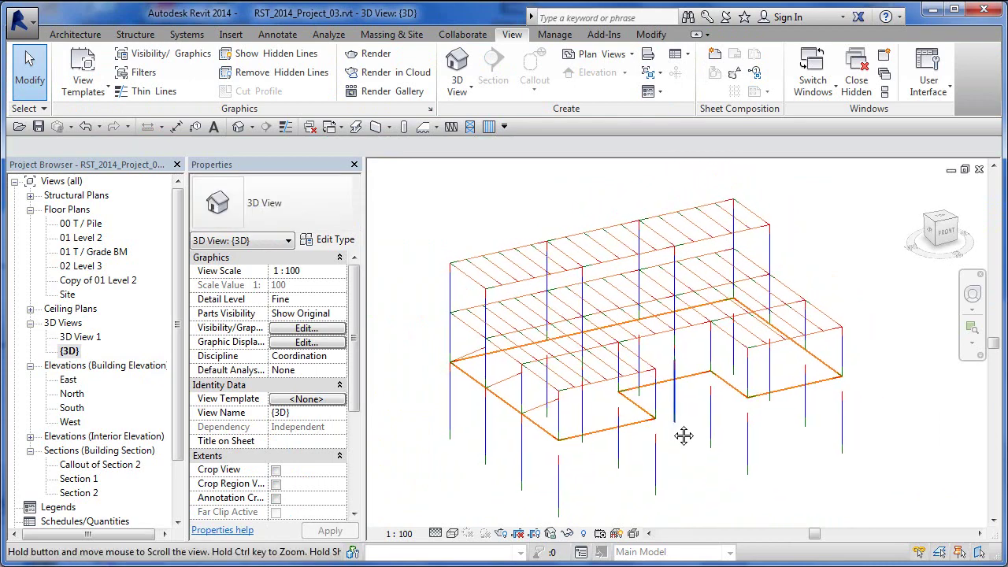
pyautogui.click(559, 478)
pyautogui.click(603, 483)
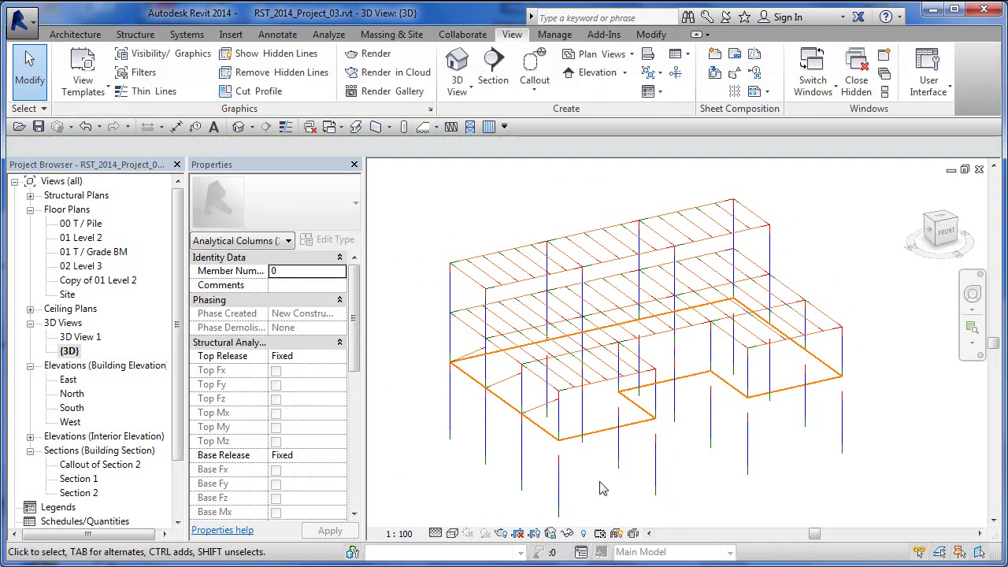
pyautogui.scroll(2, 603, 486)
pyautogui.moveTo(606, 490); pyautogui.dragTo(602, 496, button='middle')
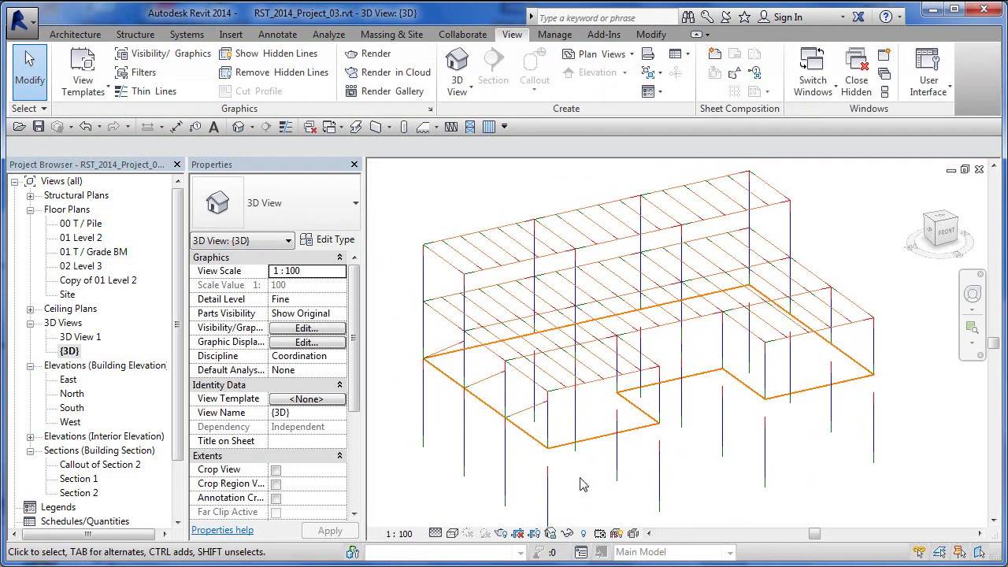